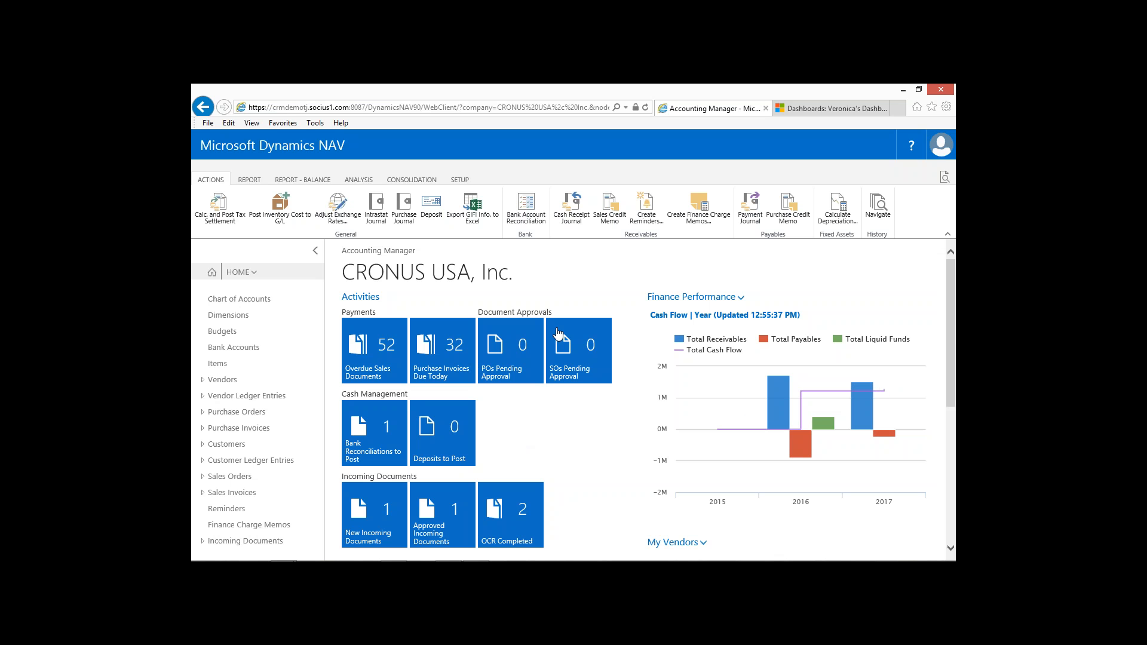
Collapse and restore the navigation pane, then view the areas available under Home and return to its page list.
left_click(315, 251)
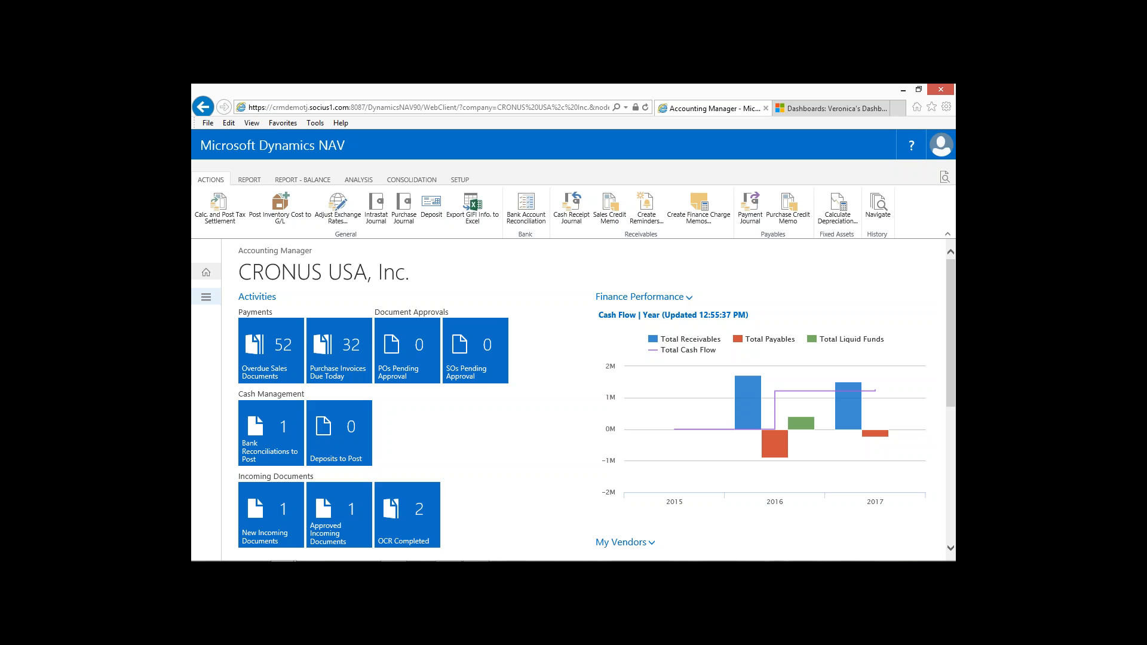
left_click(206, 297)
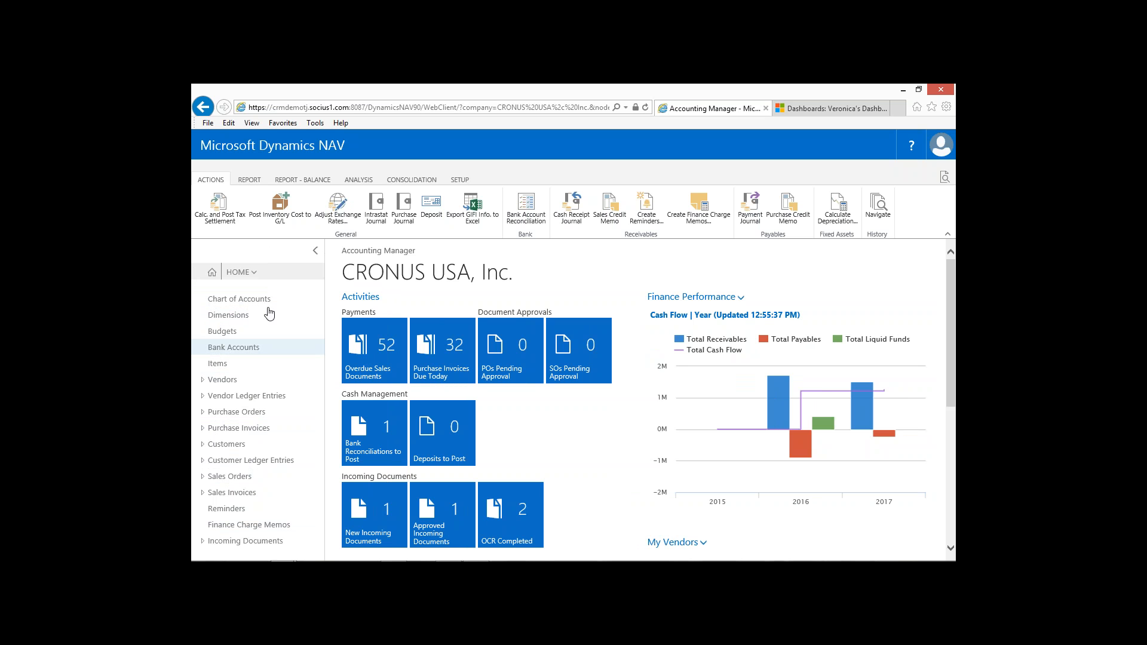
left_click(235, 273)
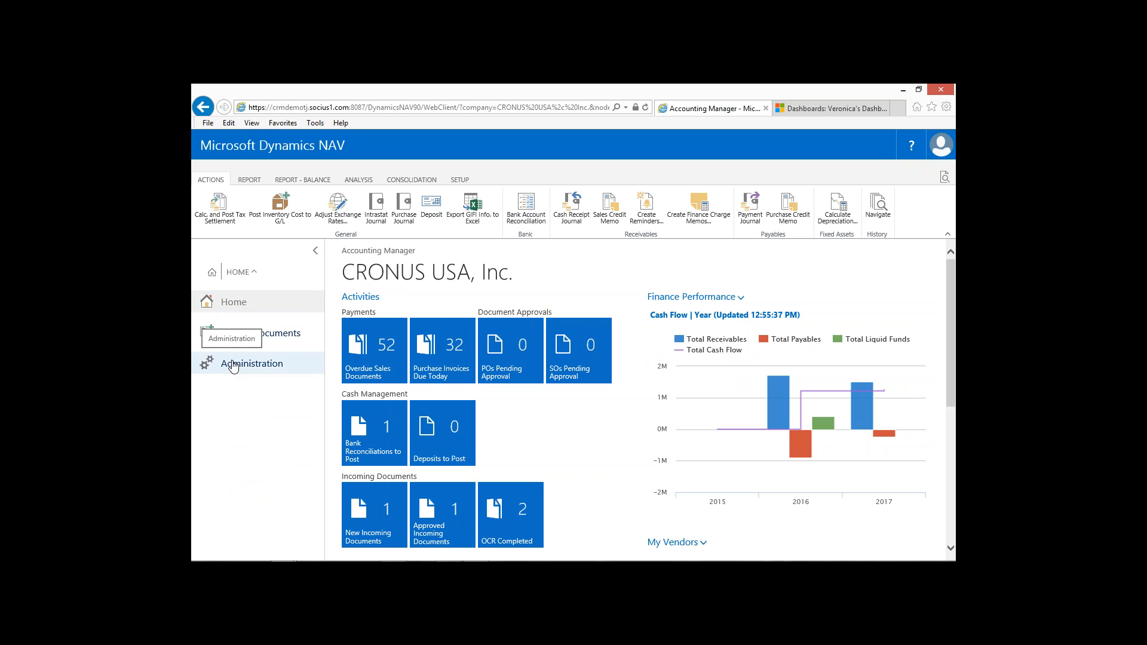
left_click(238, 270)
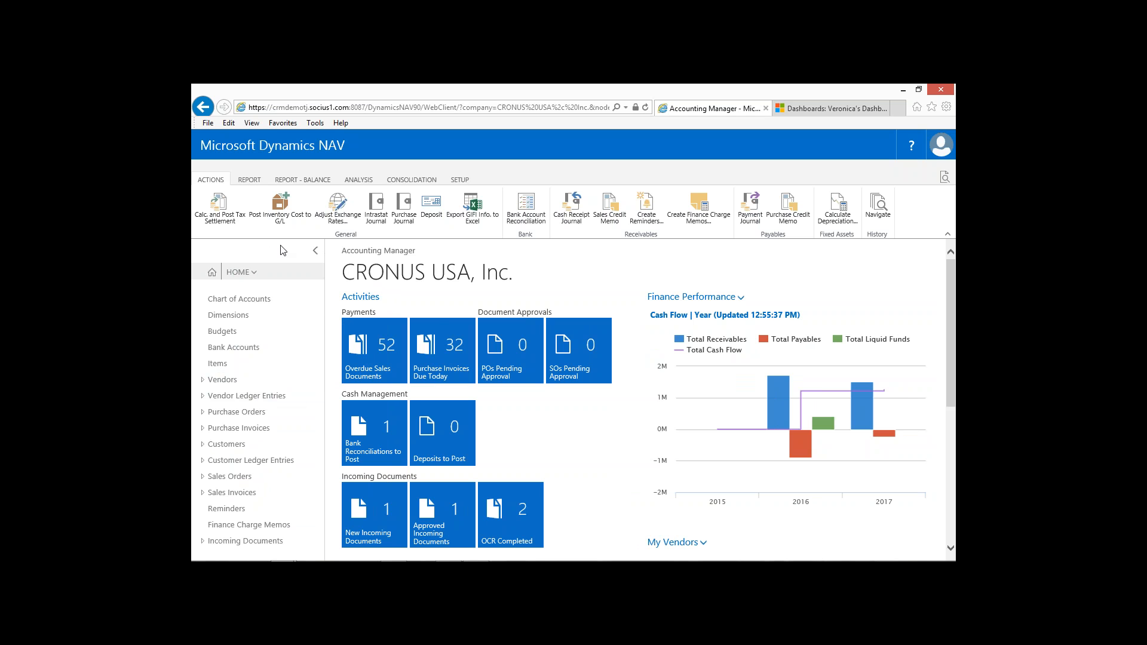
Try to open the Vendors list, and switch briefly to the Dynamics NAV Windows client in the Remote Desktop session.
left_click(221, 380)
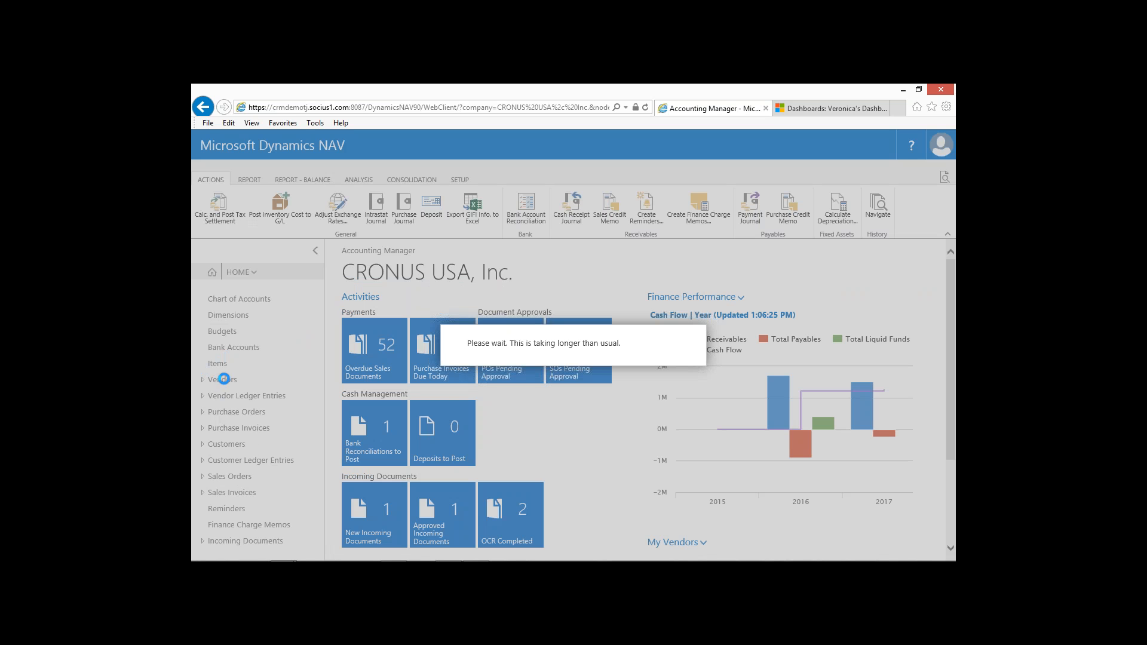
mouse_move(505, 560)
mouse_move(359, 559)
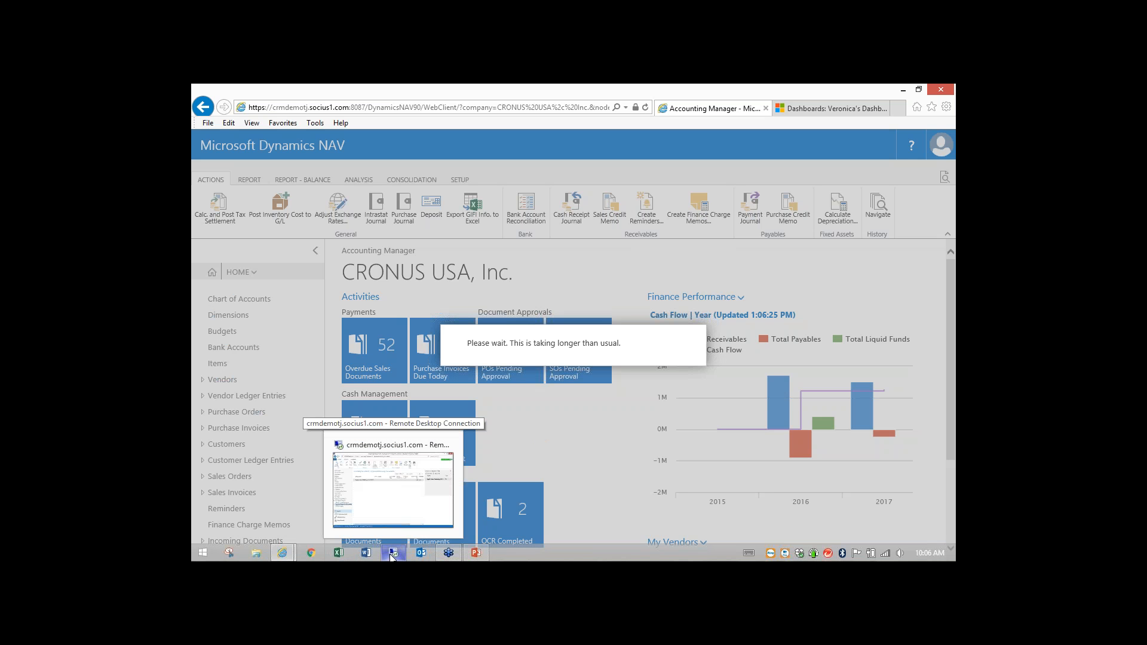
left_click(391, 555)
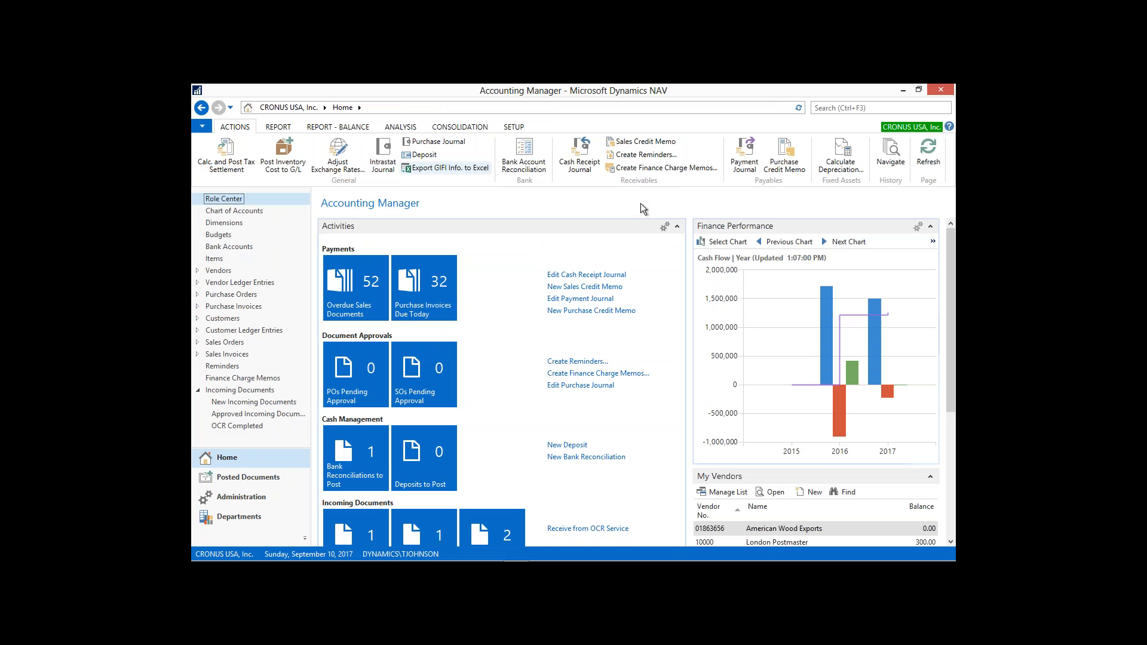
left_click(716, 92)
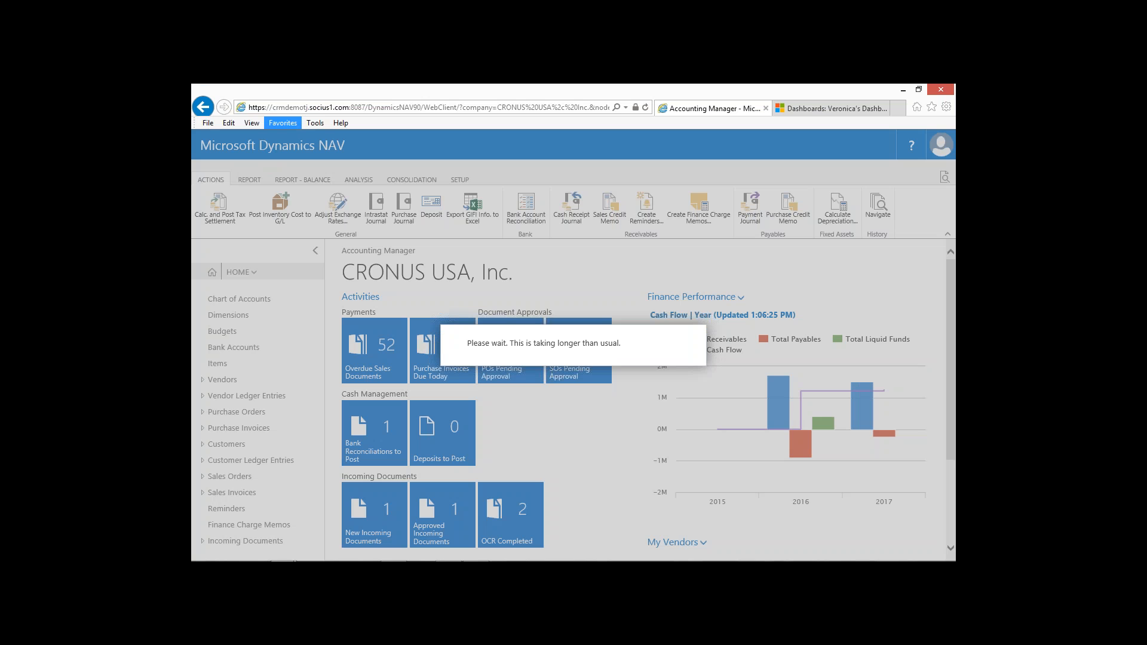
Reload the web client from the NAV 2016 favorite and open the Vendors list.
left_click(283, 124)
mouse_move(284, 195)
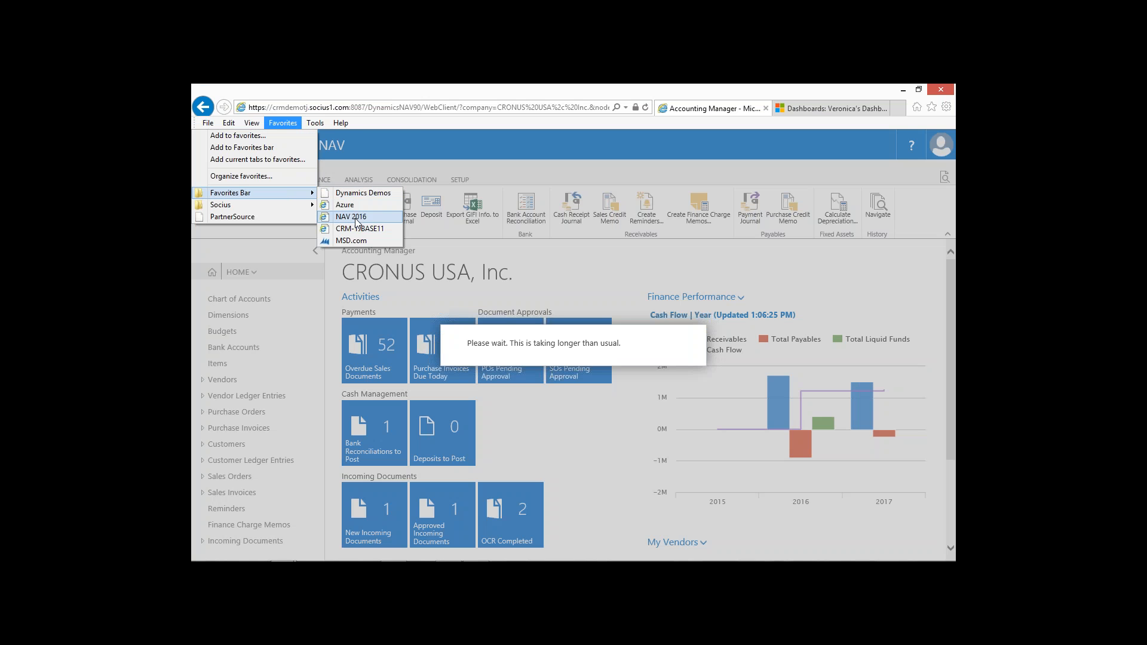
left_click(357, 216)
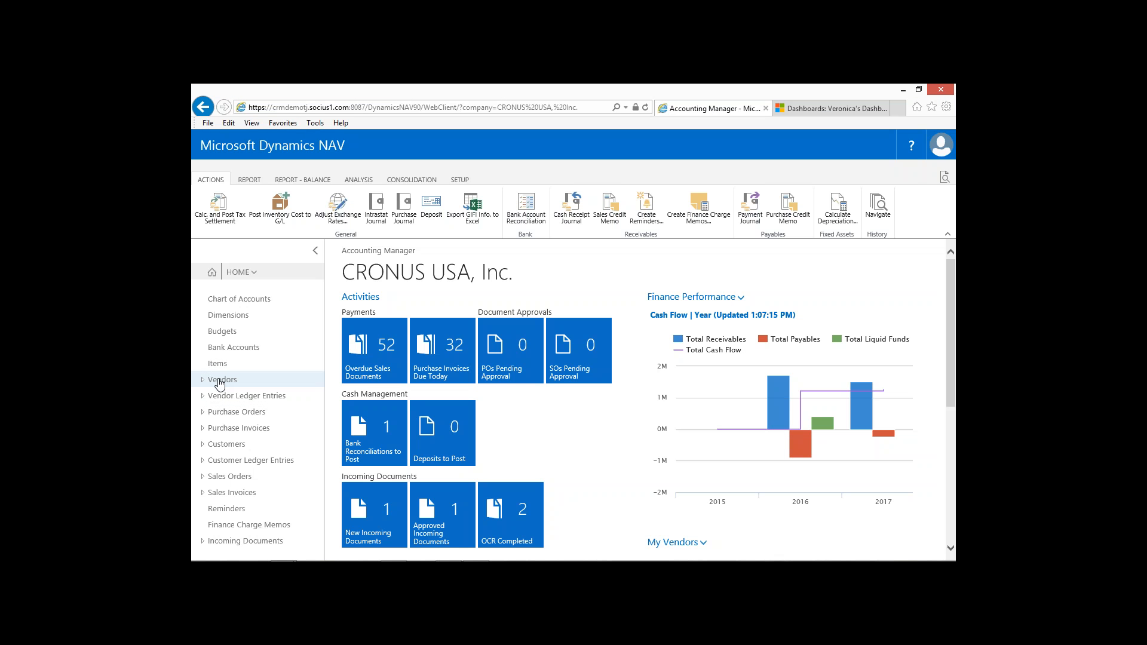
left_click(219, 380)
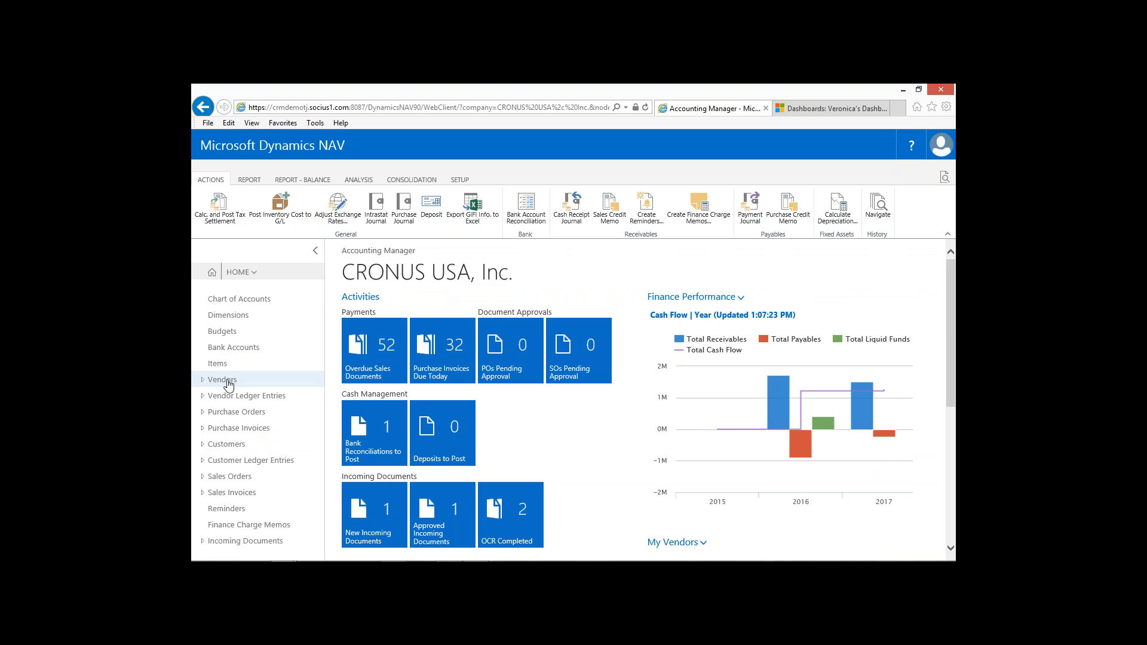
left_click(227, 381)
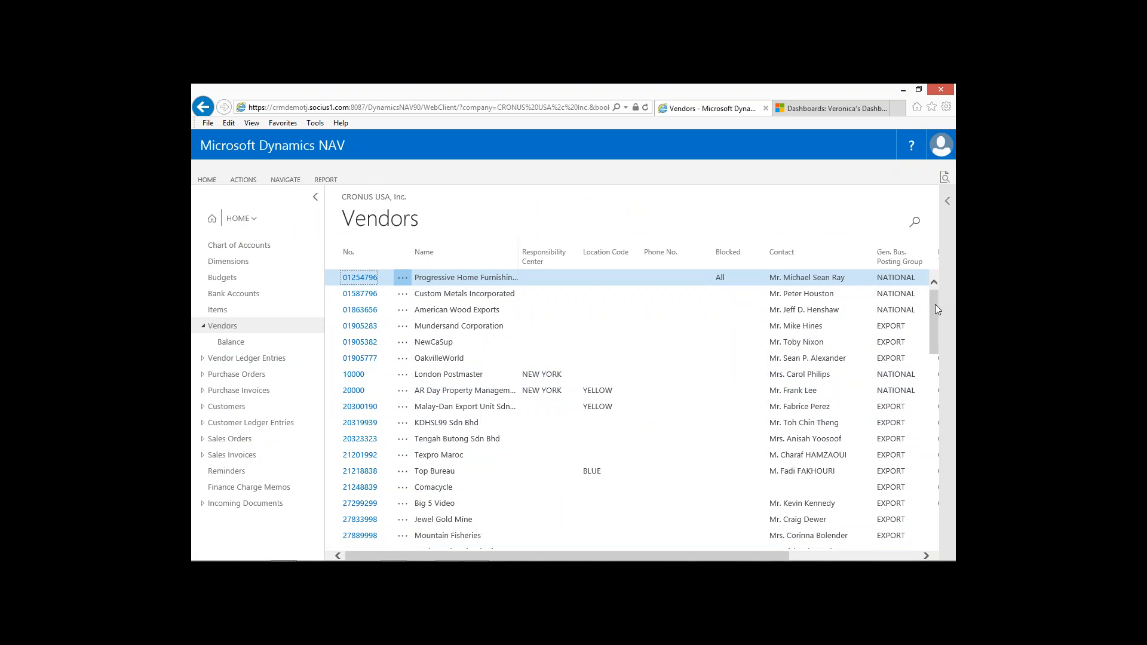
Look through the rows and columns of the Vendors list and view the options available for the Name column.
left_click_drag(936, 306, 937, 475)
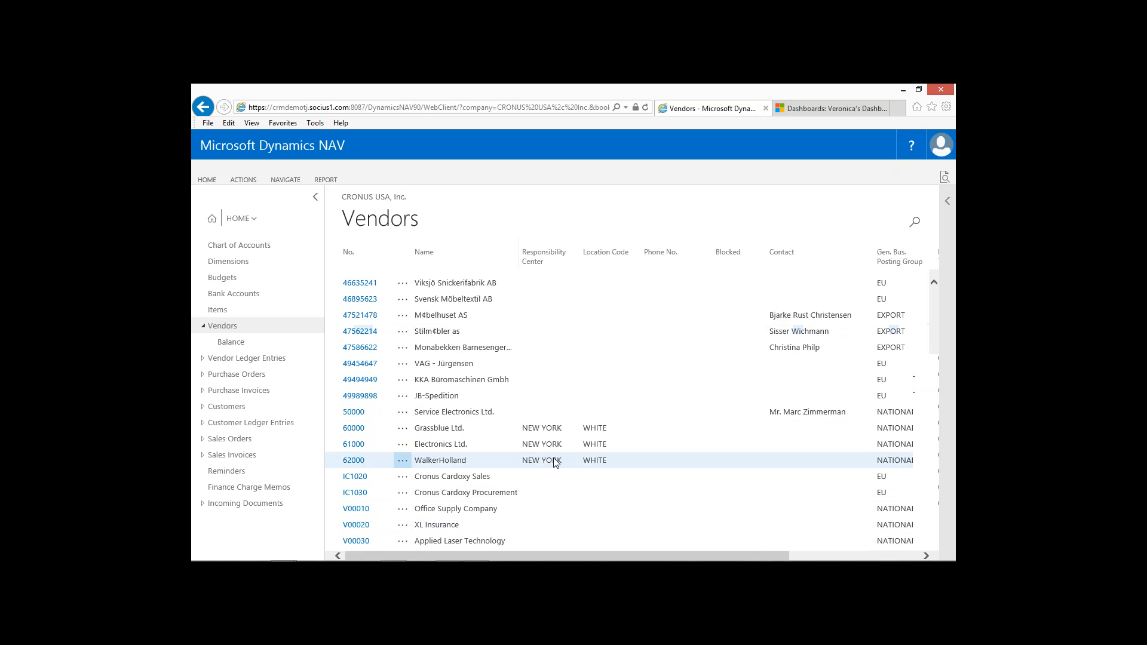
left_click_drag(934, 484, 927, 290)
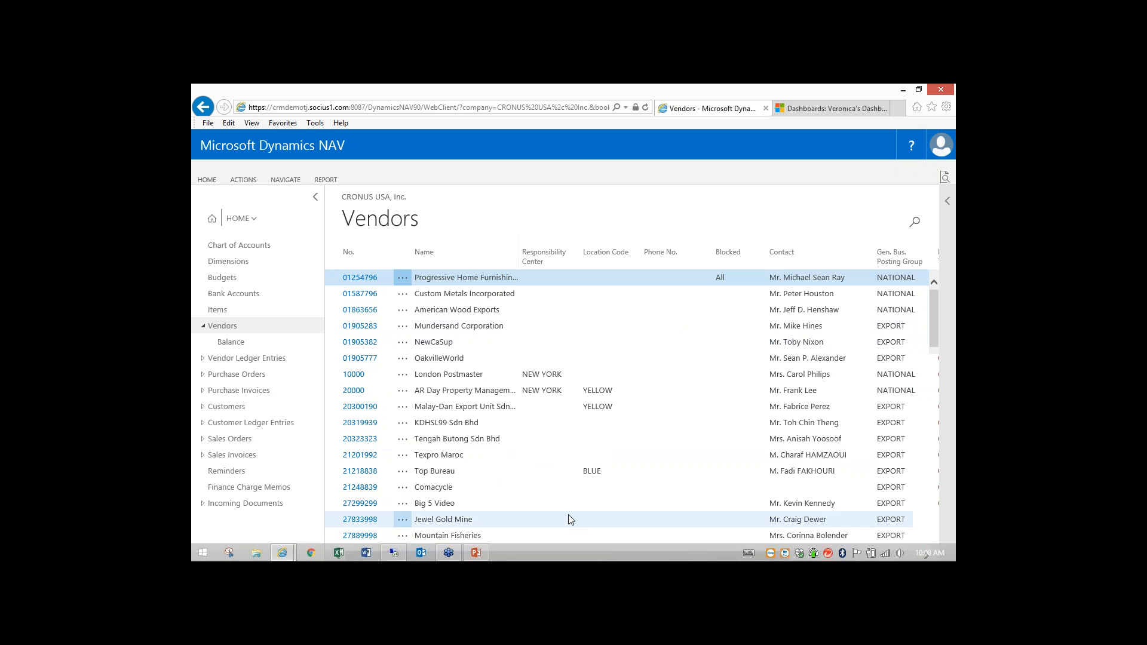
mouse_move(568, 555)
left_mouse_down()
mouse_move(699, 556)
mouse_move(569, 555)
left_mouse_up()
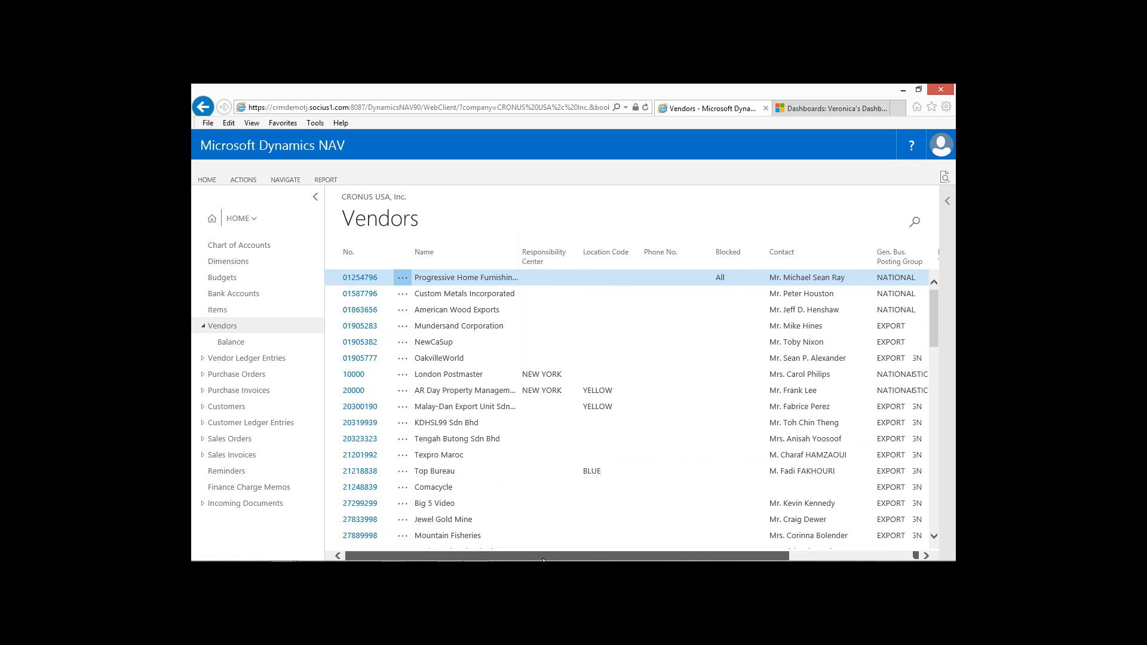
left_click_drag(543, 557, 762, 561)
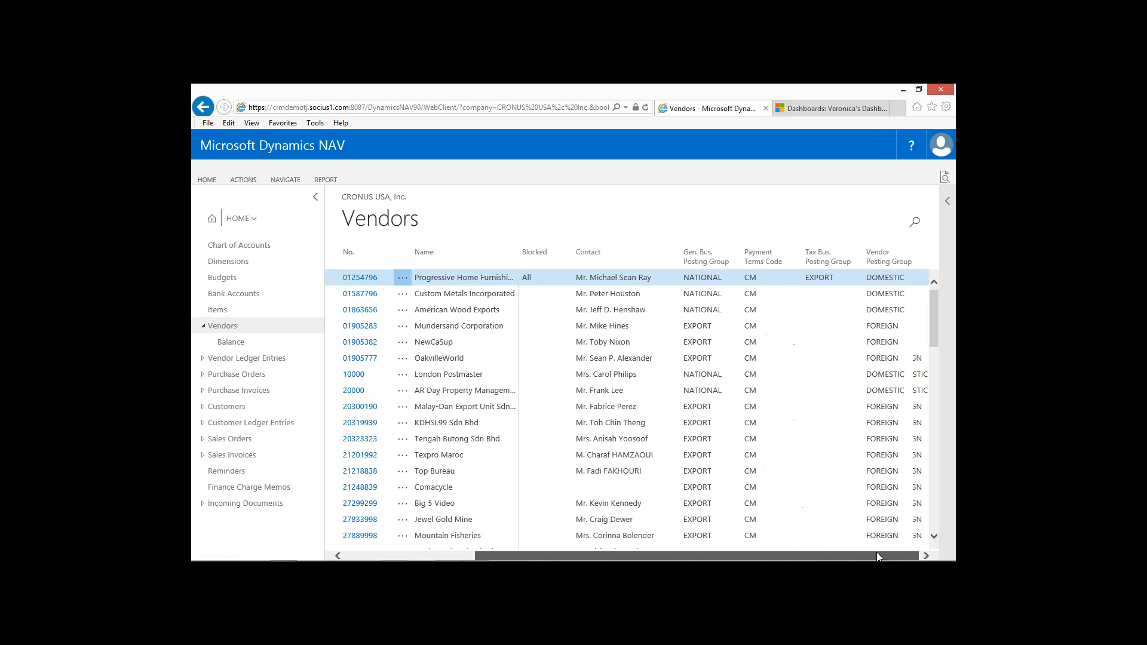
left_click_drag(877, 556, 749, 556)
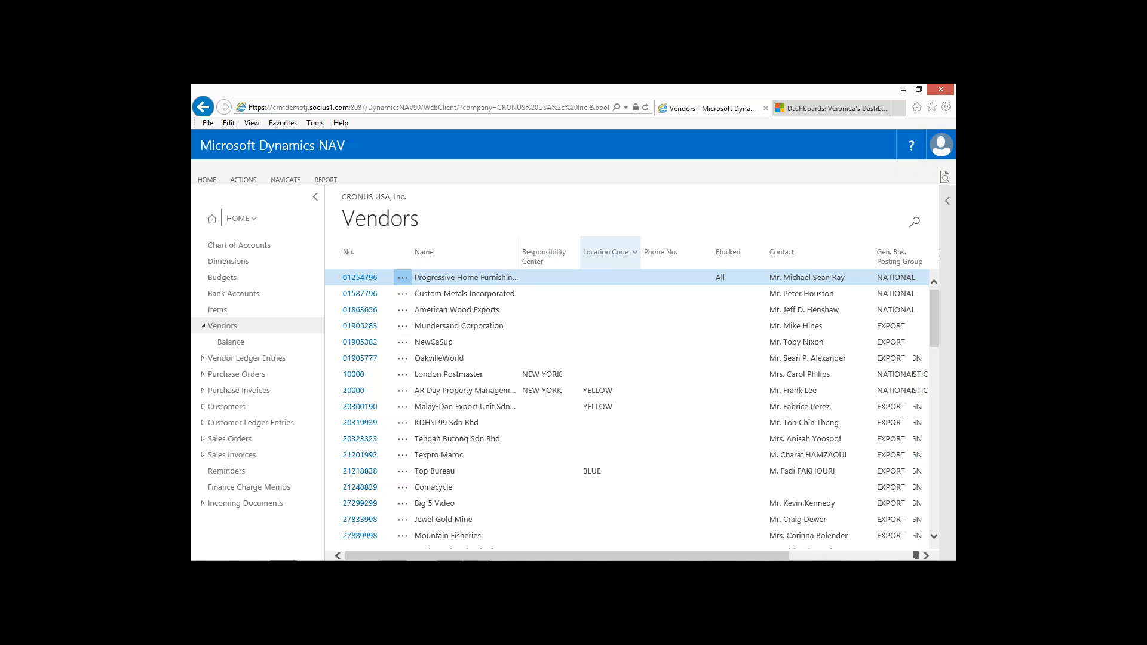
left_click(511, 252)
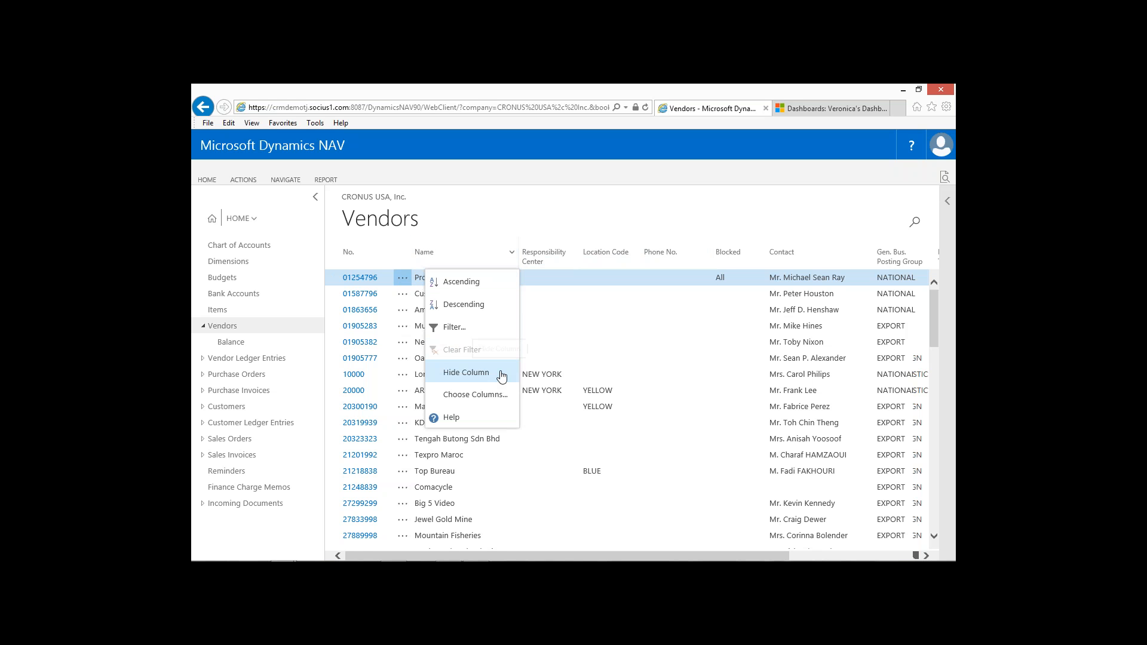
left_click(687, 386)
Hide the Gen. Bus. Posting Group column in the Vendors list.
left_click_drag(739, 556, 833, 555)
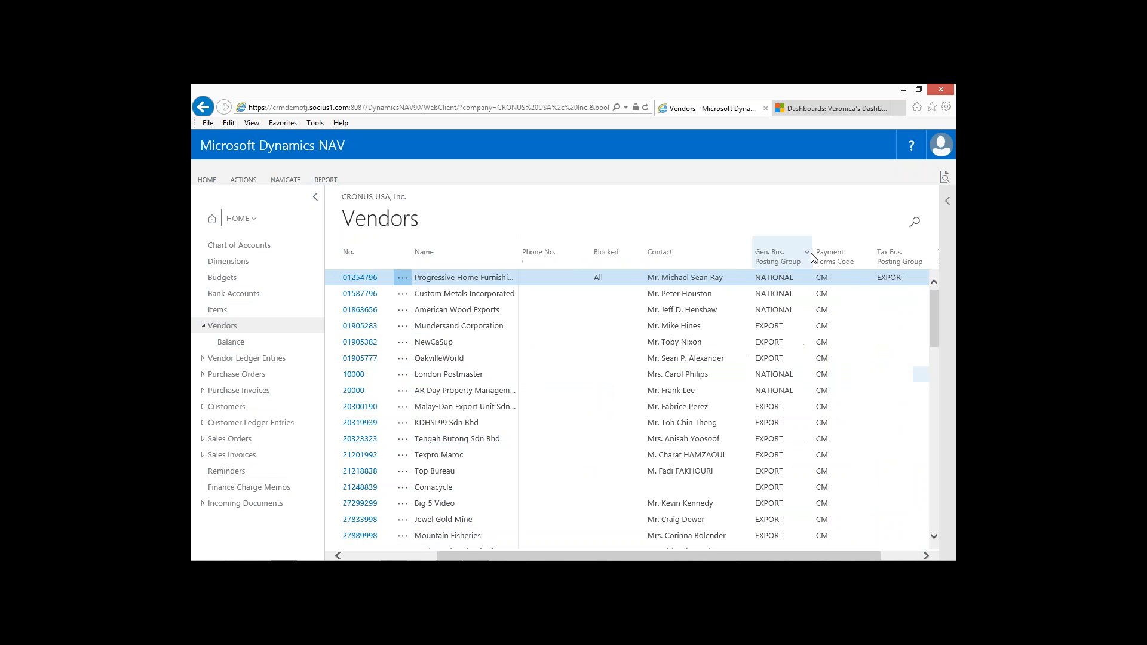
left_click(810, 256)
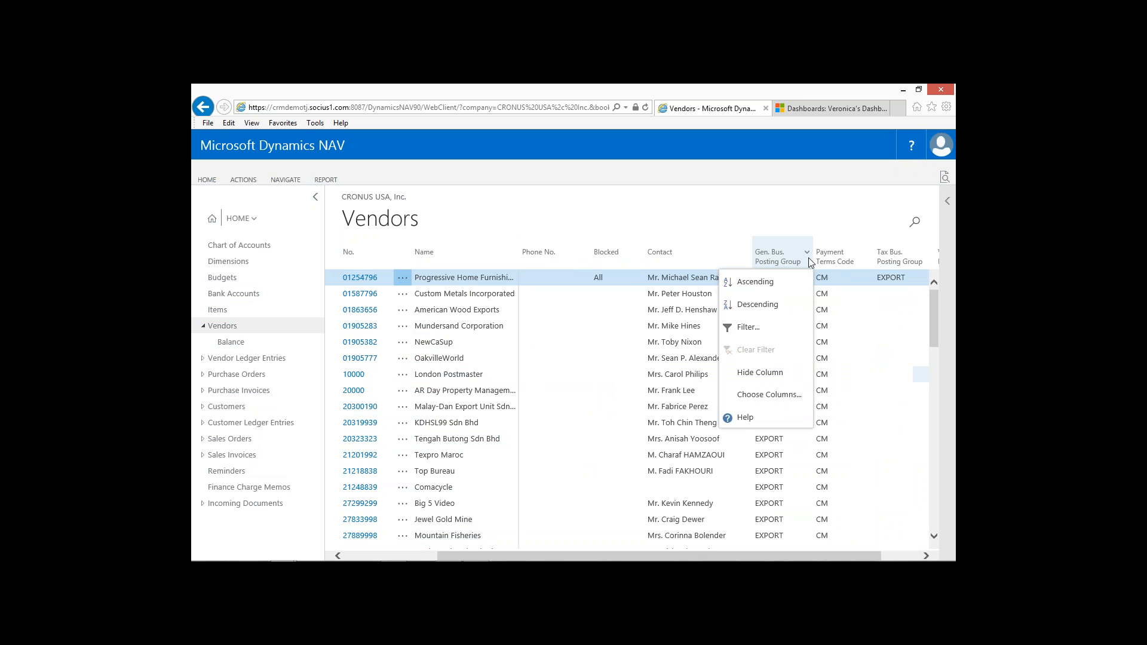
left_click(780, 326)
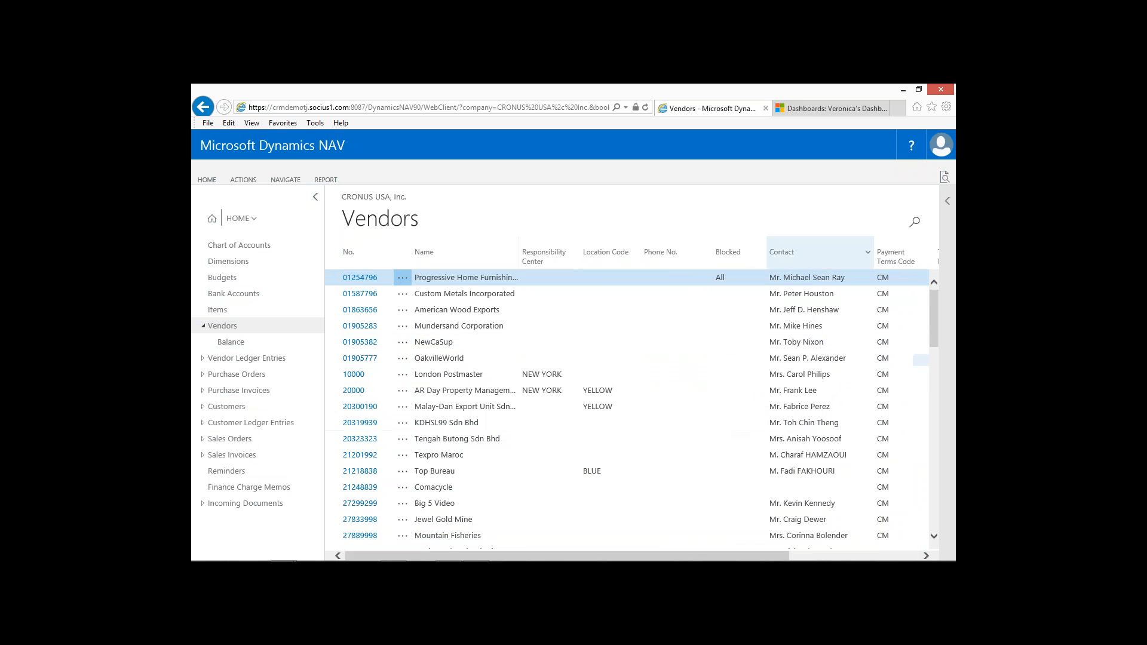
Remove Payment Terms Code, Tax Bus. Posting Group and Vendor Posting Group from the visible columns of the Vendors list.
left_click(869, 256)
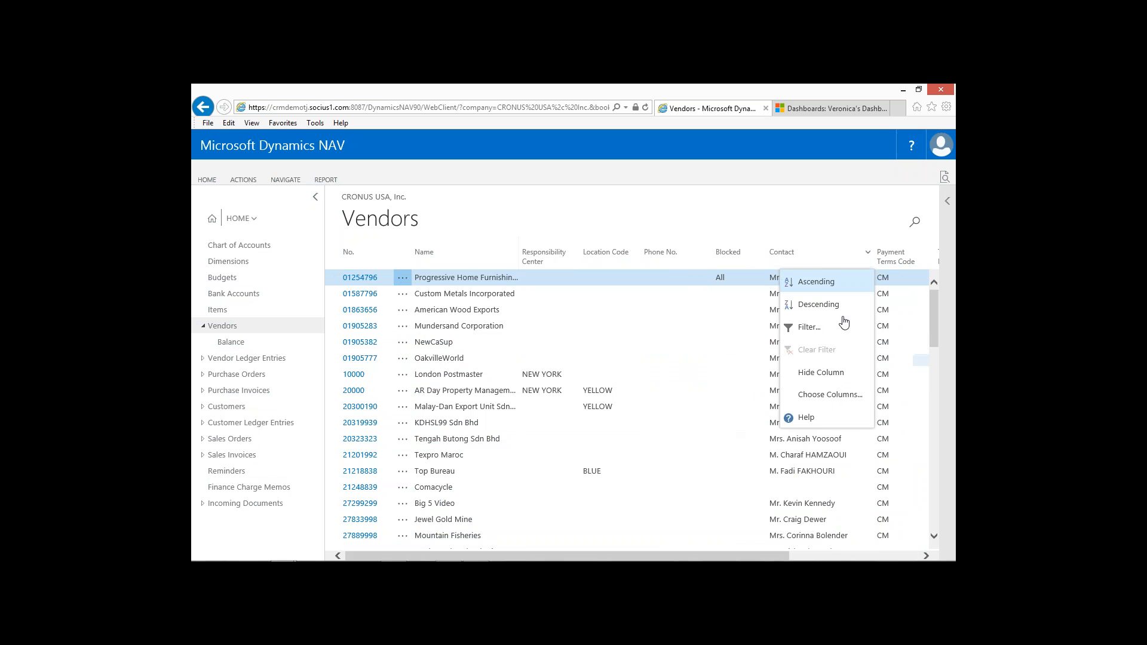
left_click(821, 394)
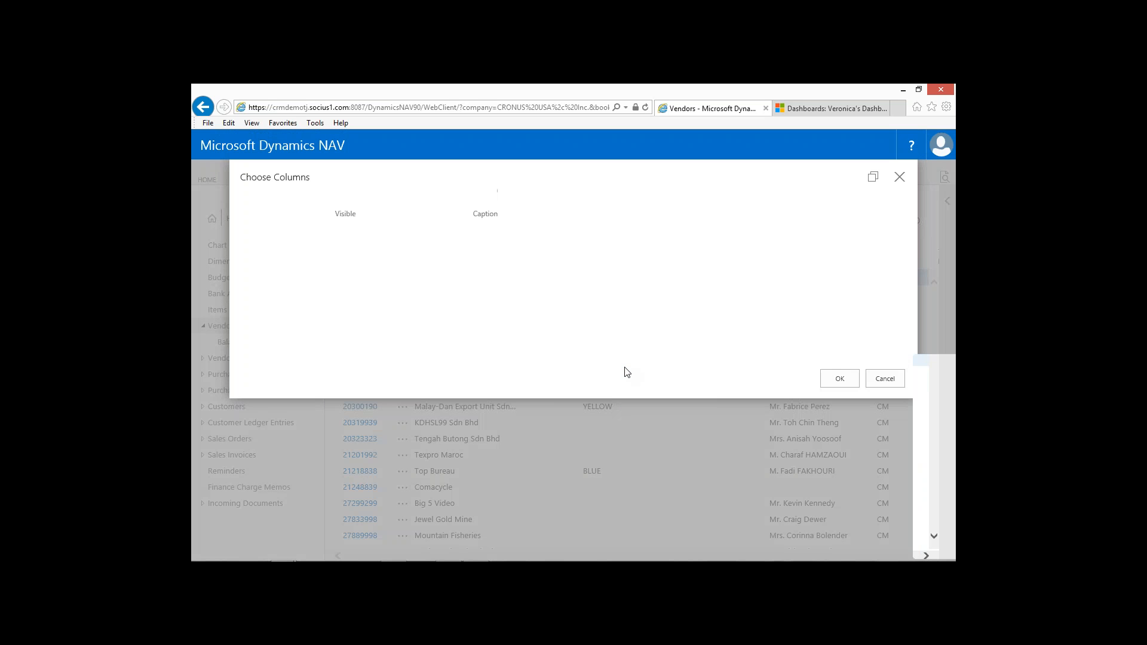
left_click(335, 405)
left_click(335, 419)
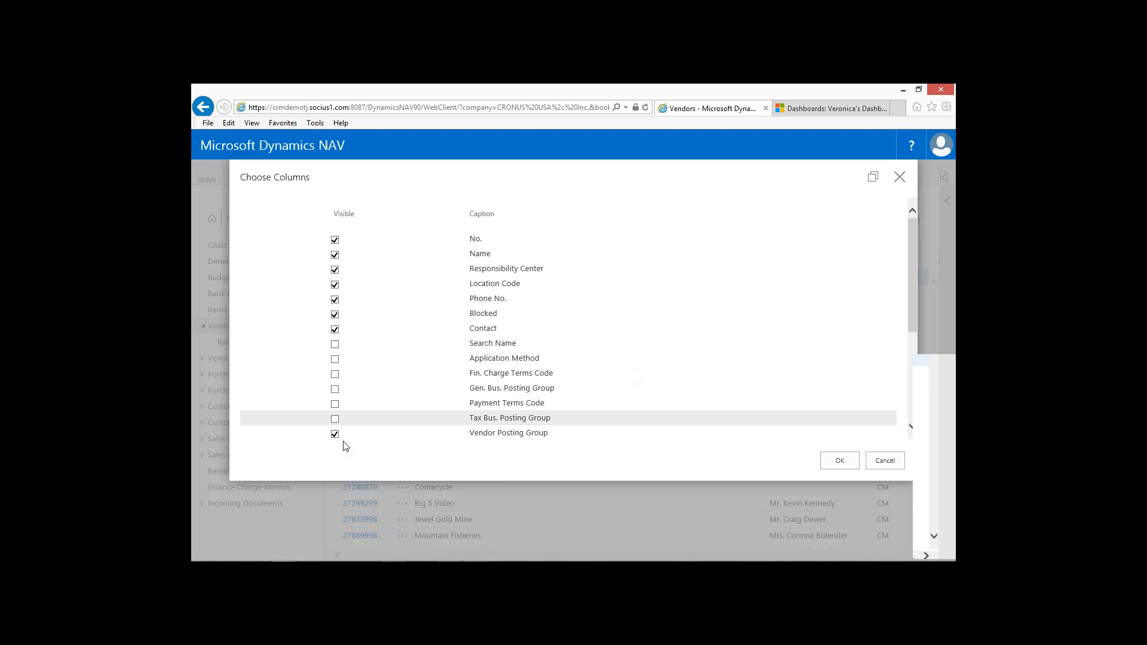
left_click(334, 433)
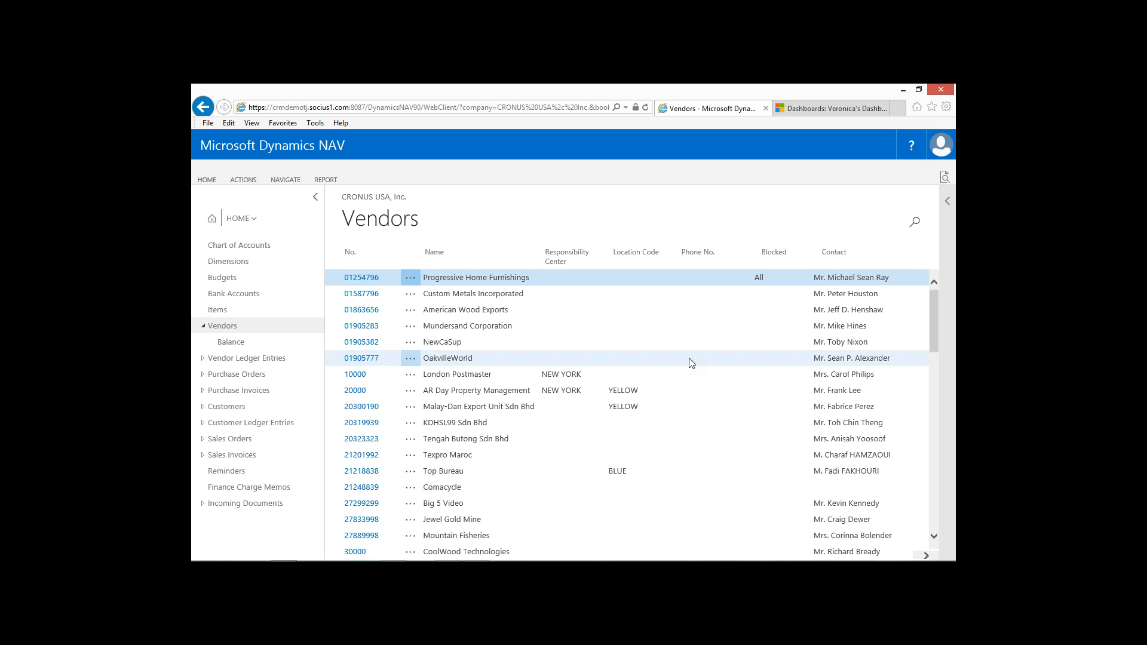
View the vendor statistics beside the list and on the Progressive Home Furnishings card, and collapse the card's General section.
left_click(948, 204)
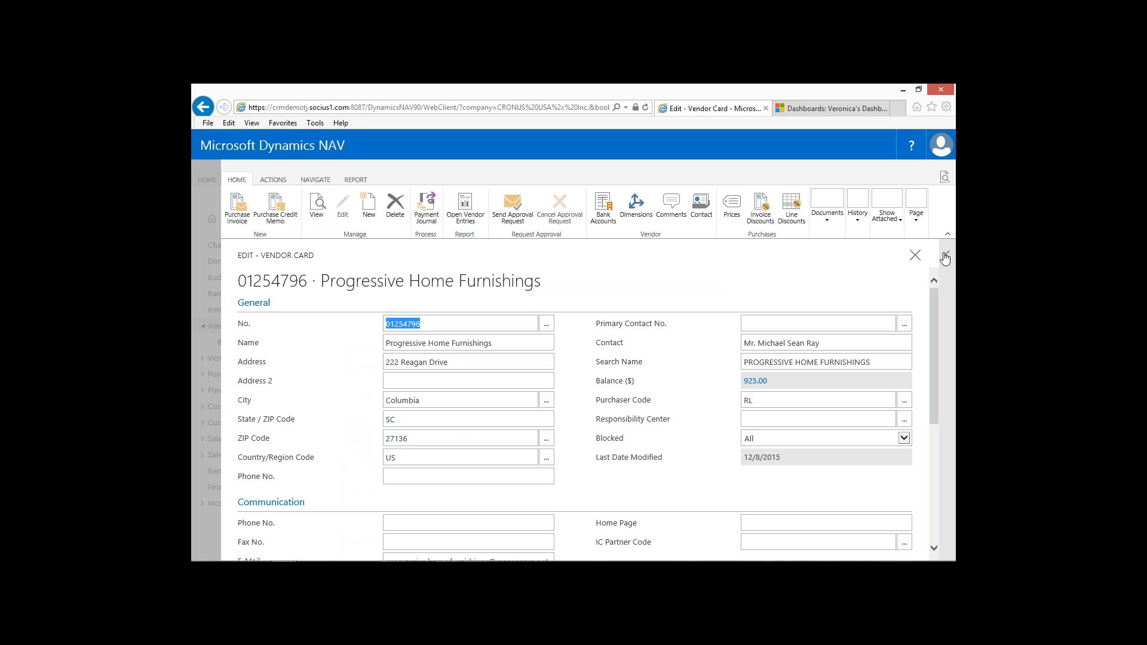
left_click(945, 258)
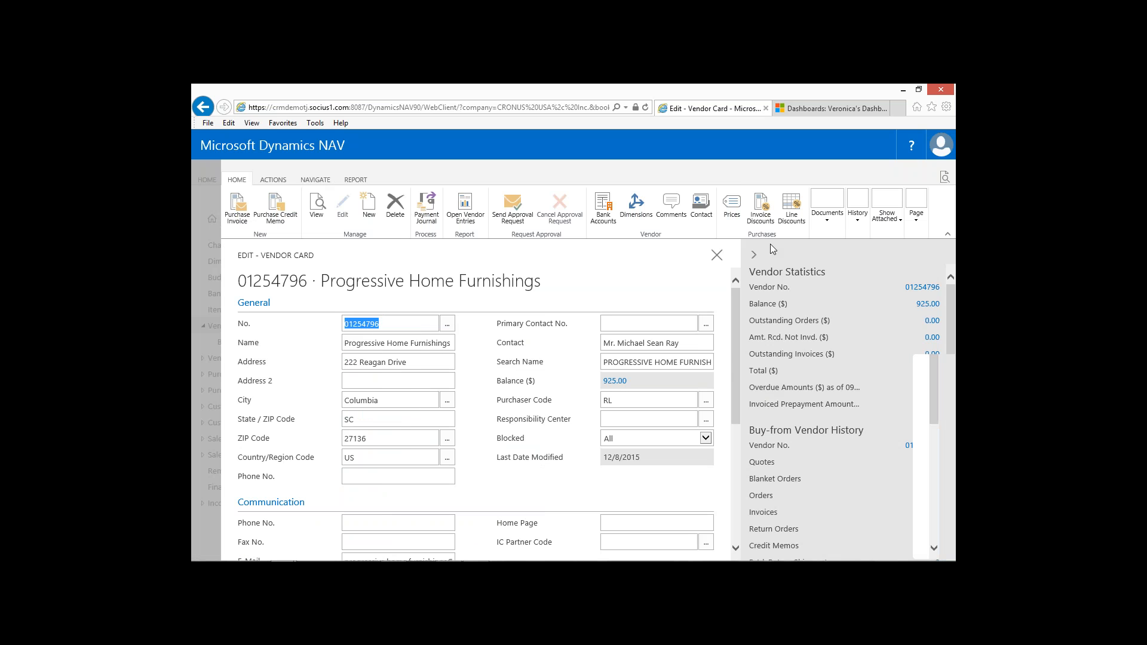
left_click(753, 257)
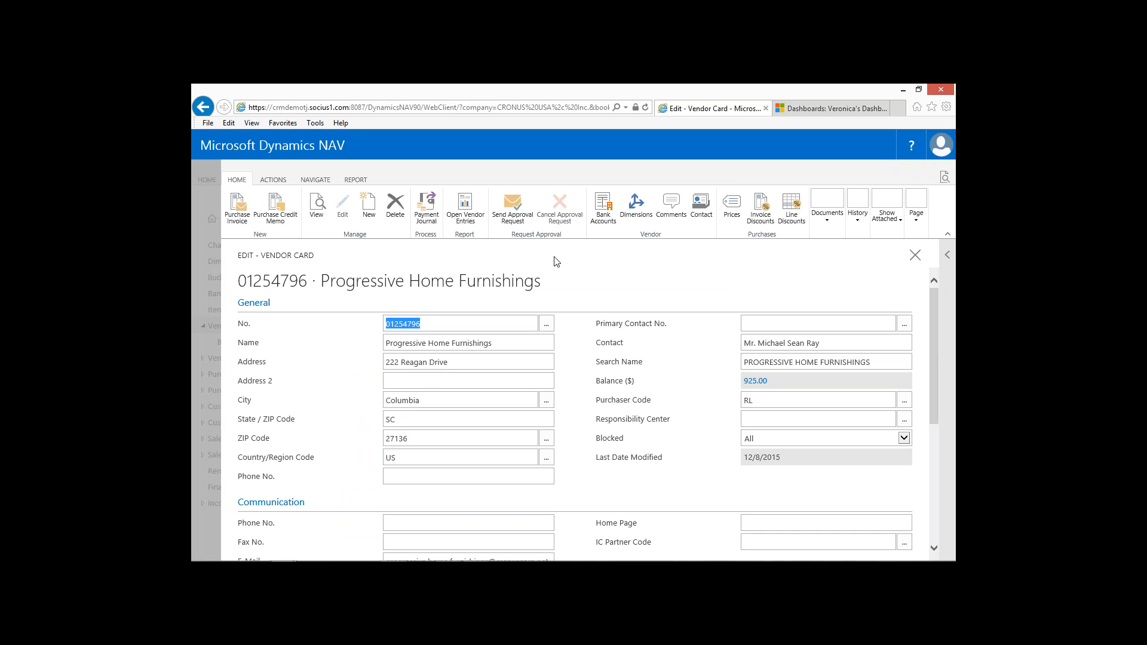
left_click(248, 305)
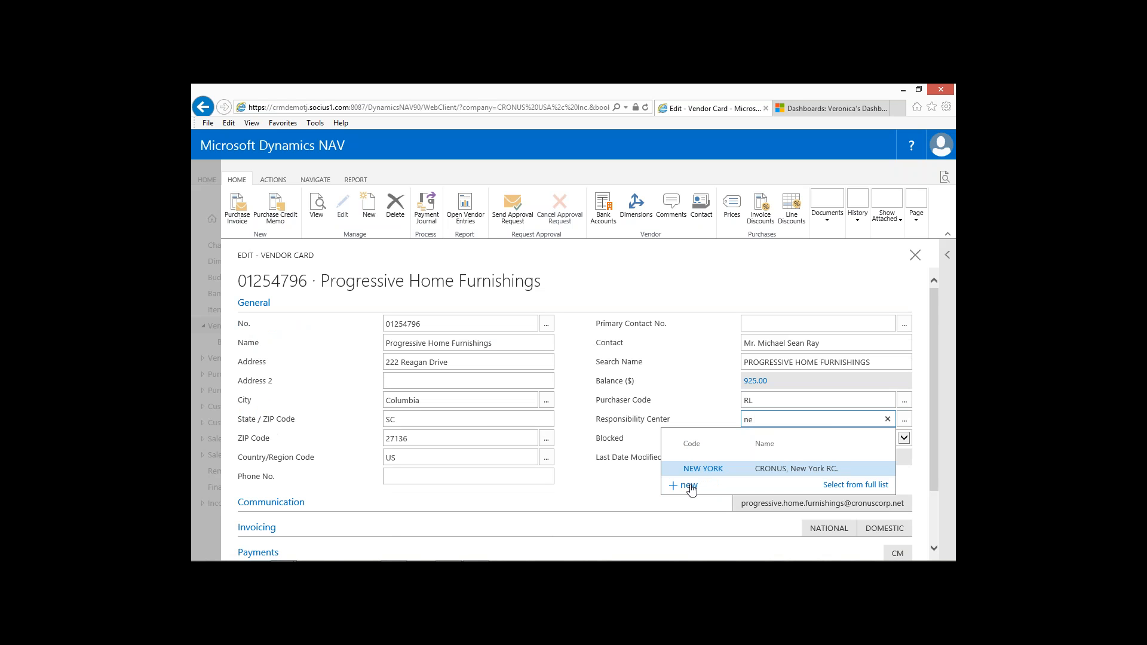
Set the Responsibility Center to NEW YORK on the Progressive Home Furnishings card and close the card.
left_click(843, 485)
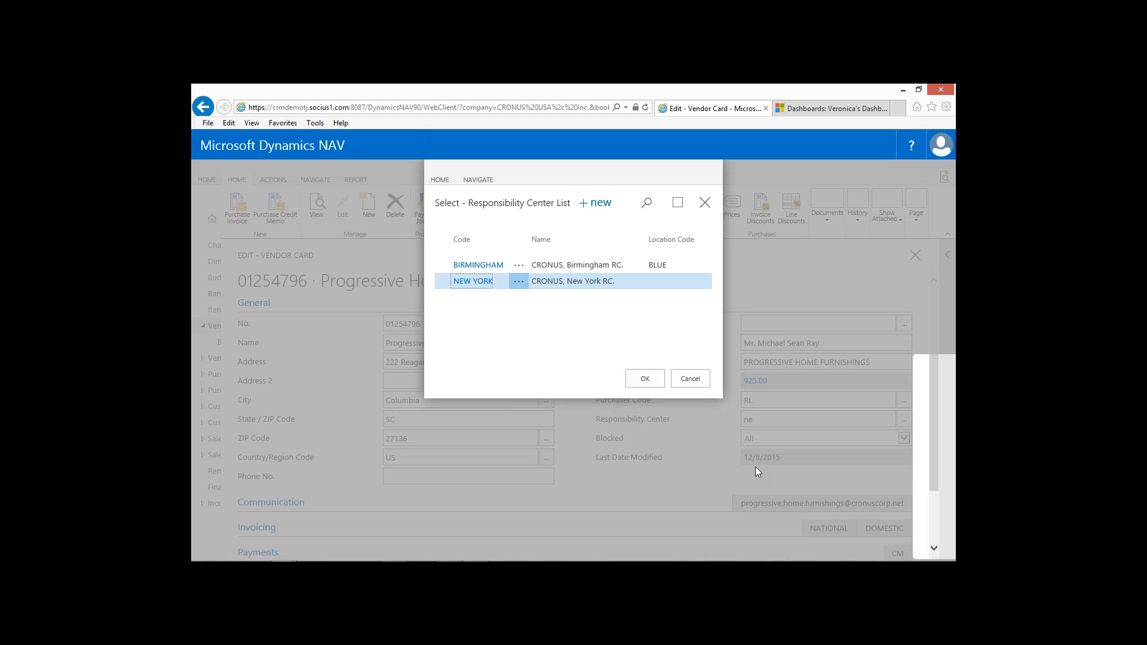
left_click(688, 379)
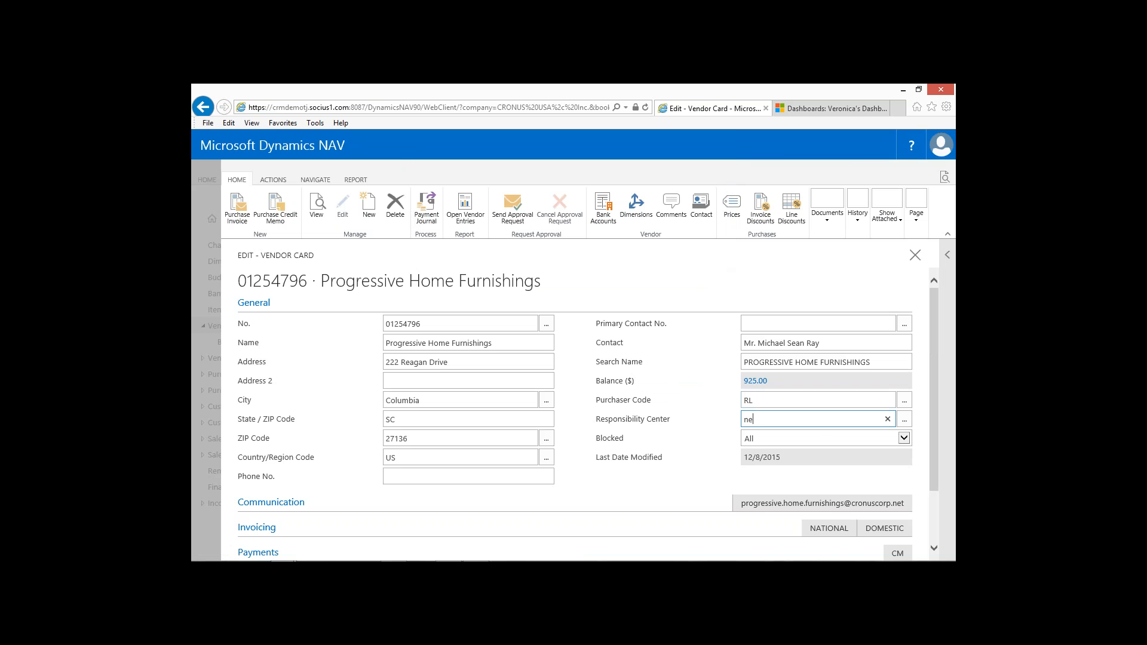
left_click(913, 258)
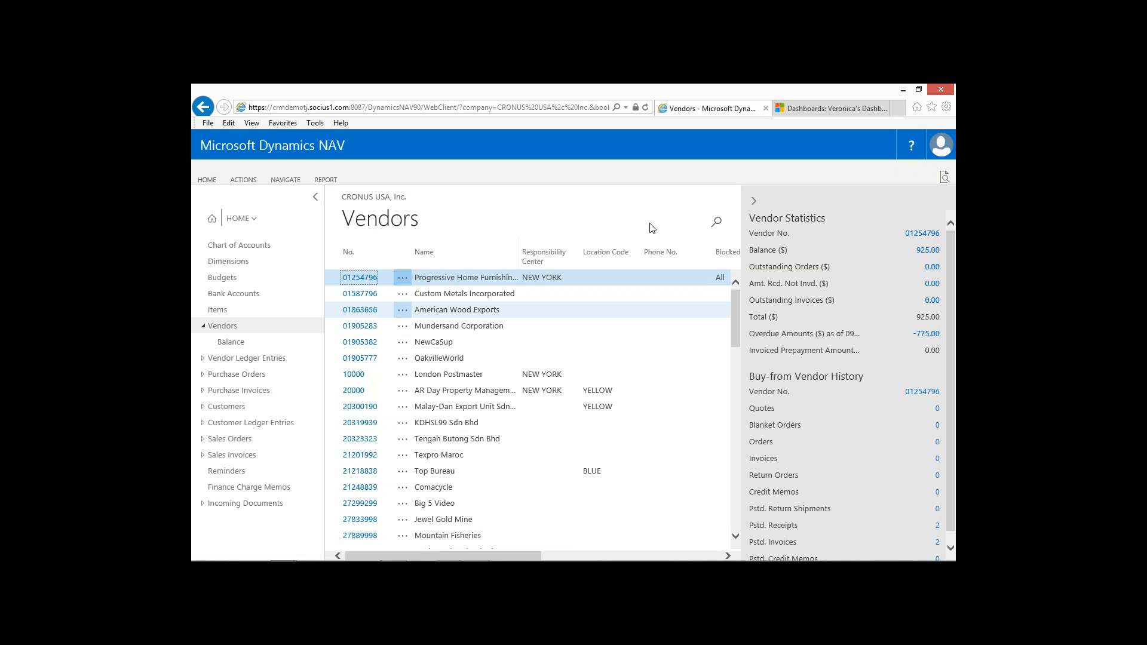
Hide the vendor statistics beside the Vendors list and open My Settings.
left_click(752, 200)
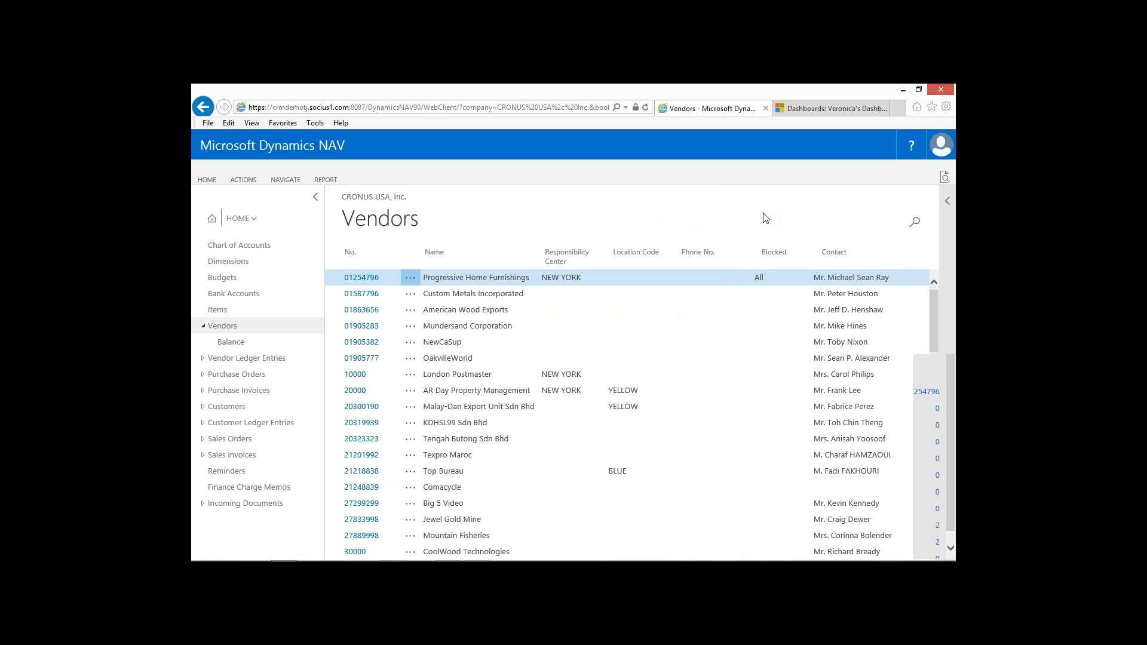
left_click(943, 149)
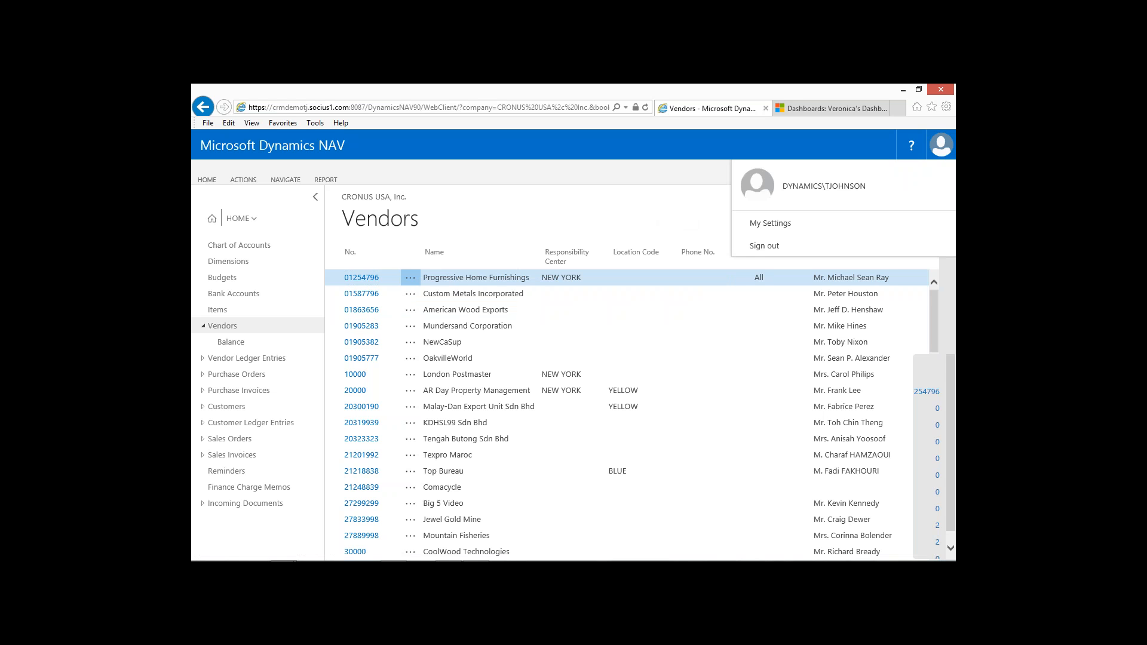
left_click(769, 224)
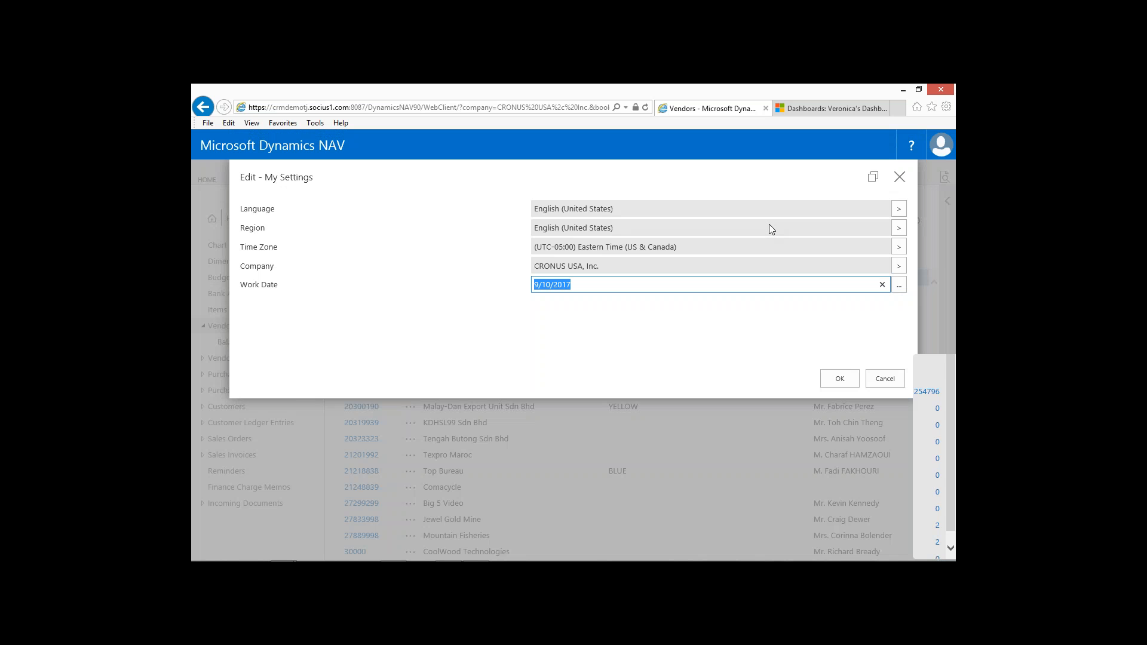
View the user account options and the allowed companies in My Settings, and close My Settings without saving.
left_click(939, 150)
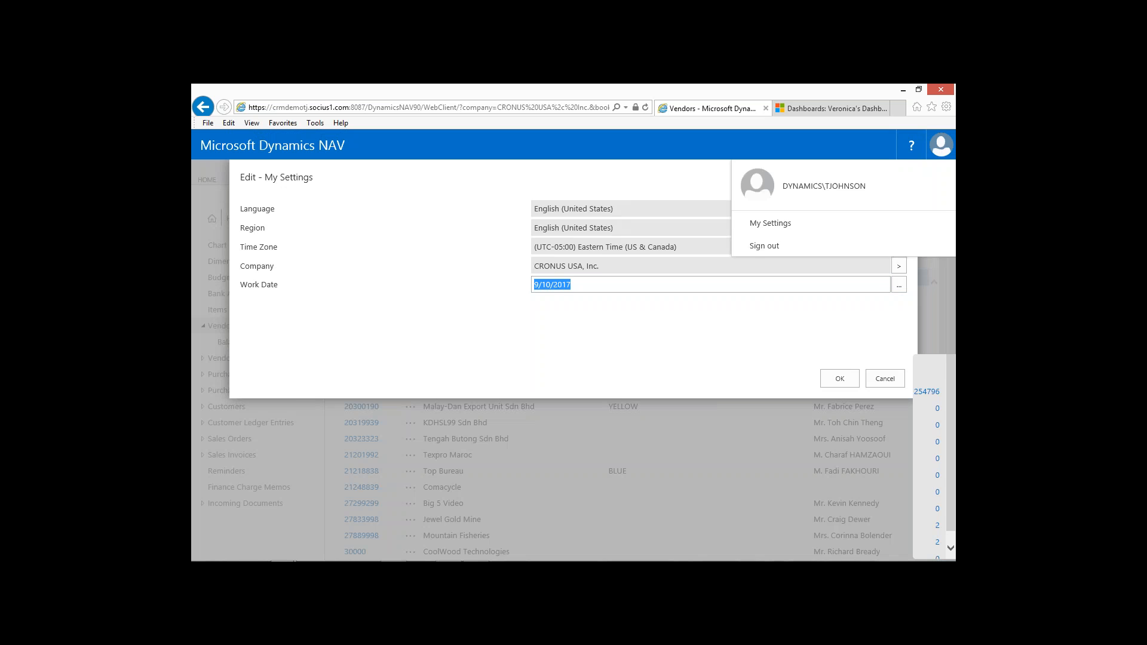
left_click(431, 360)
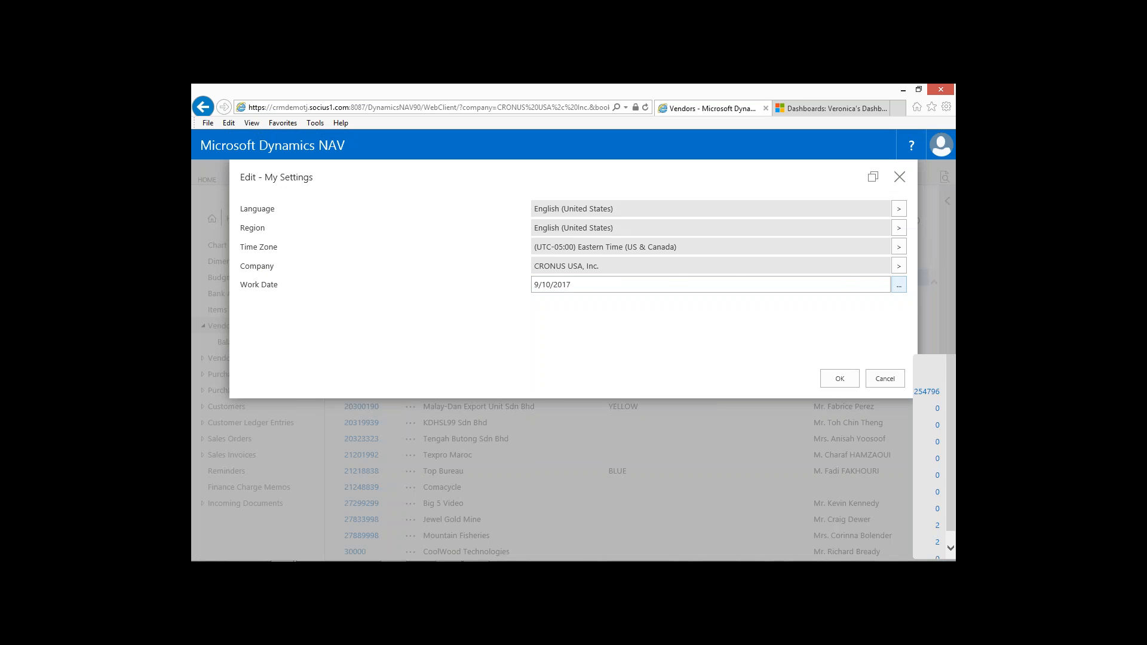
left_click(899, 268)
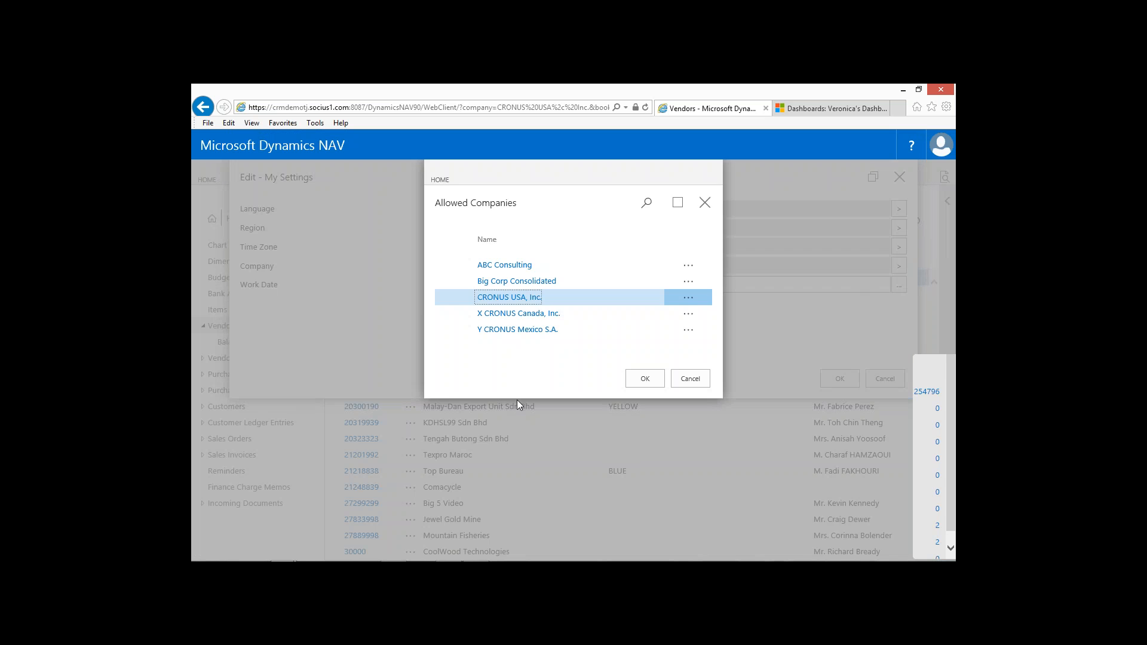
left_click(334, 316)
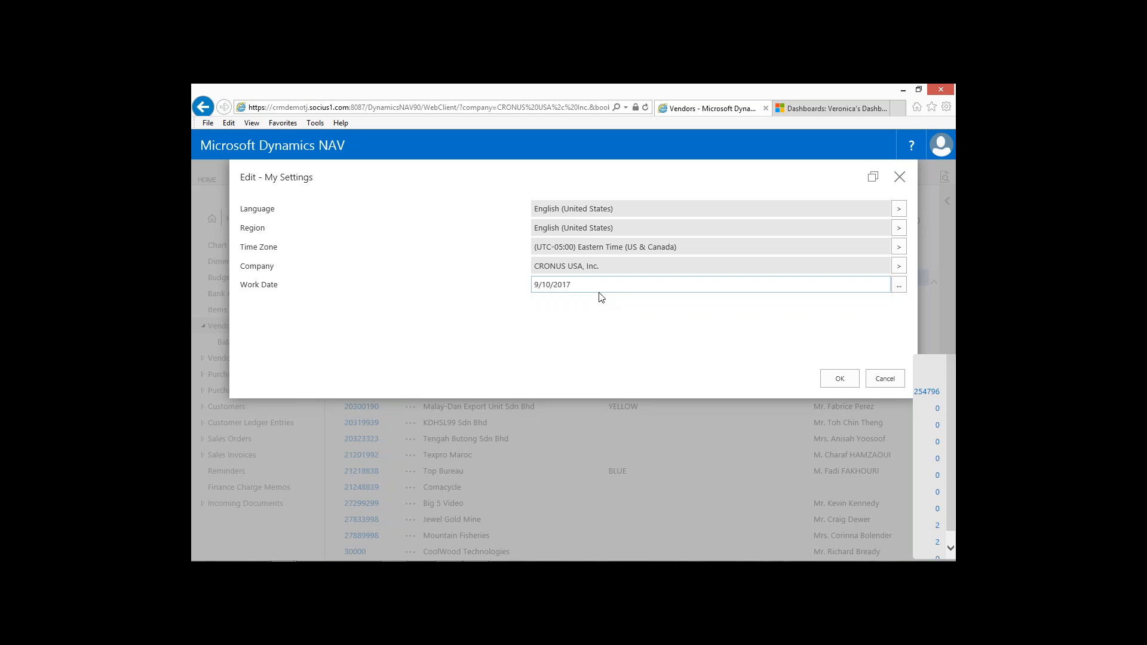
left_click(885, 379)
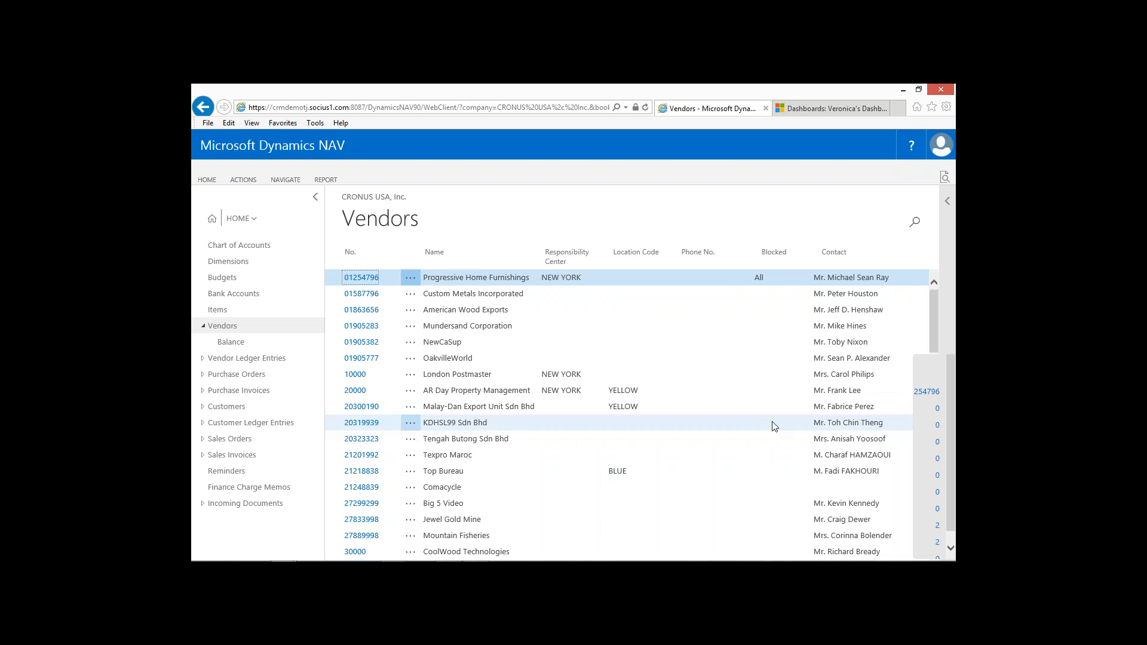
Return to the Accounting Manager role center and switch to the Remote Desktop Connection window.
left_click(214, 222)
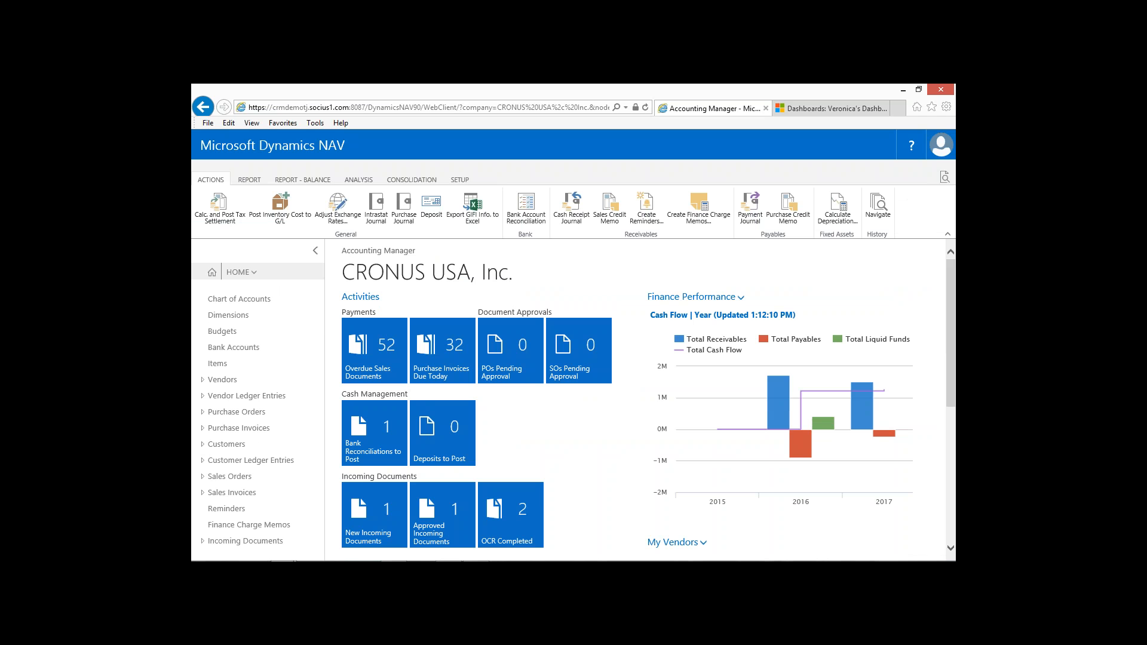
key("alt+Tab")
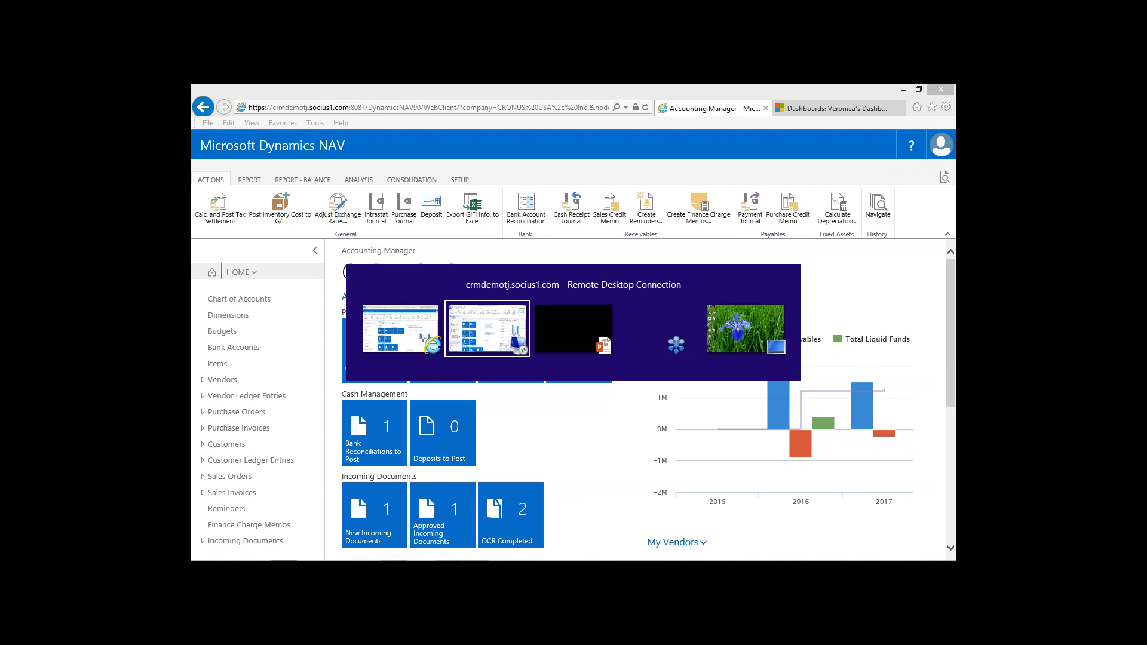
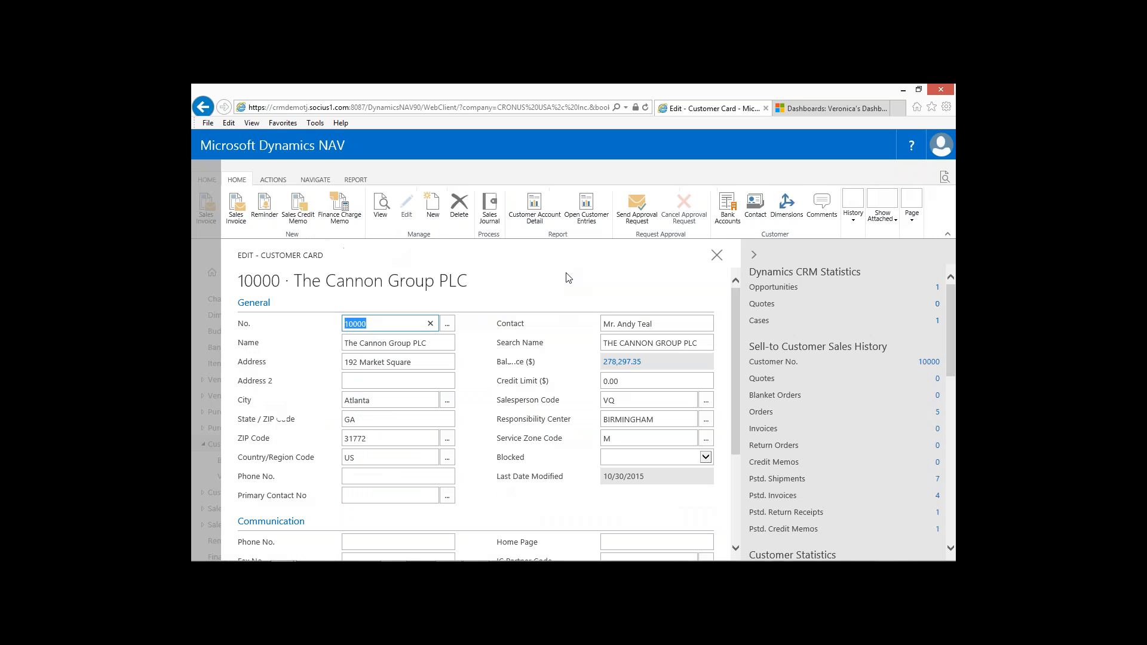
Open the document layouts of The Cannon Group PLC and view the usage options available for the Customer Statement line.
left_click(316, 179)
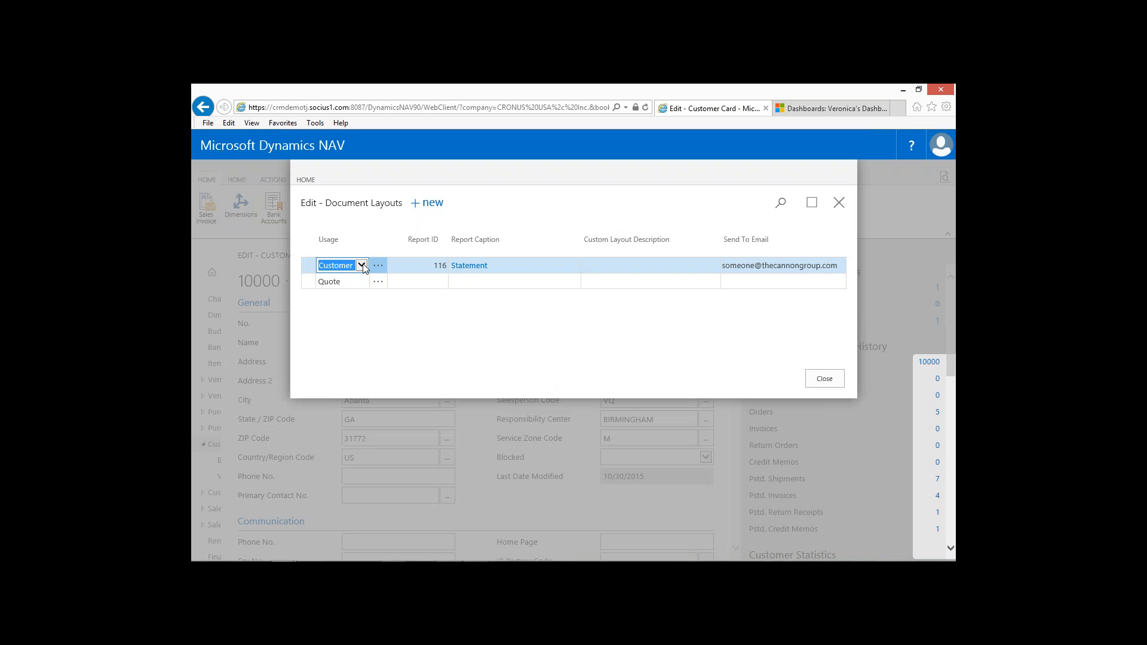
left_click(362, 266)
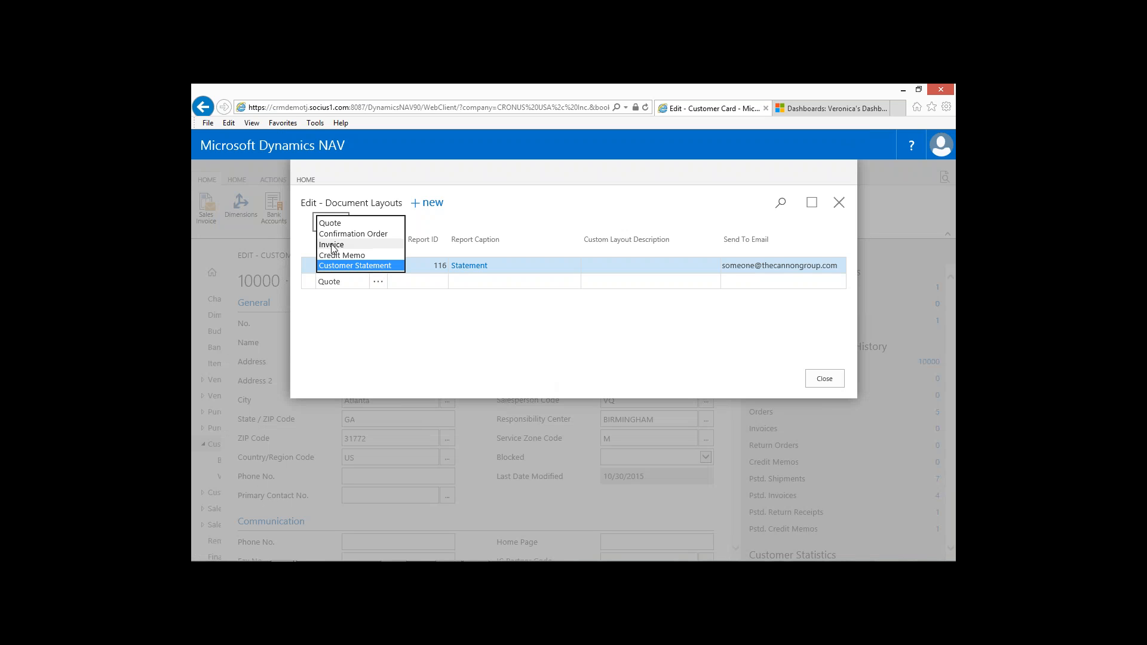
left_click(426, 334)
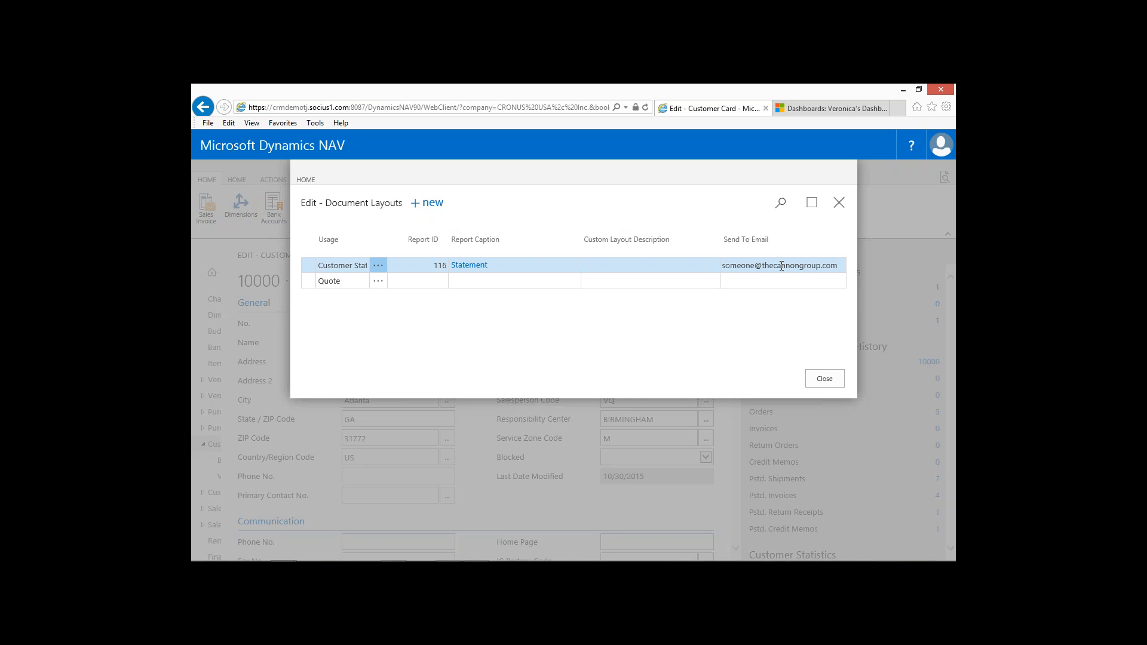
View the line actions for the Customer Statement layout, and close the document layouts and the customer card to return to the Customers list.
key("Return")
left_click(941, 410)
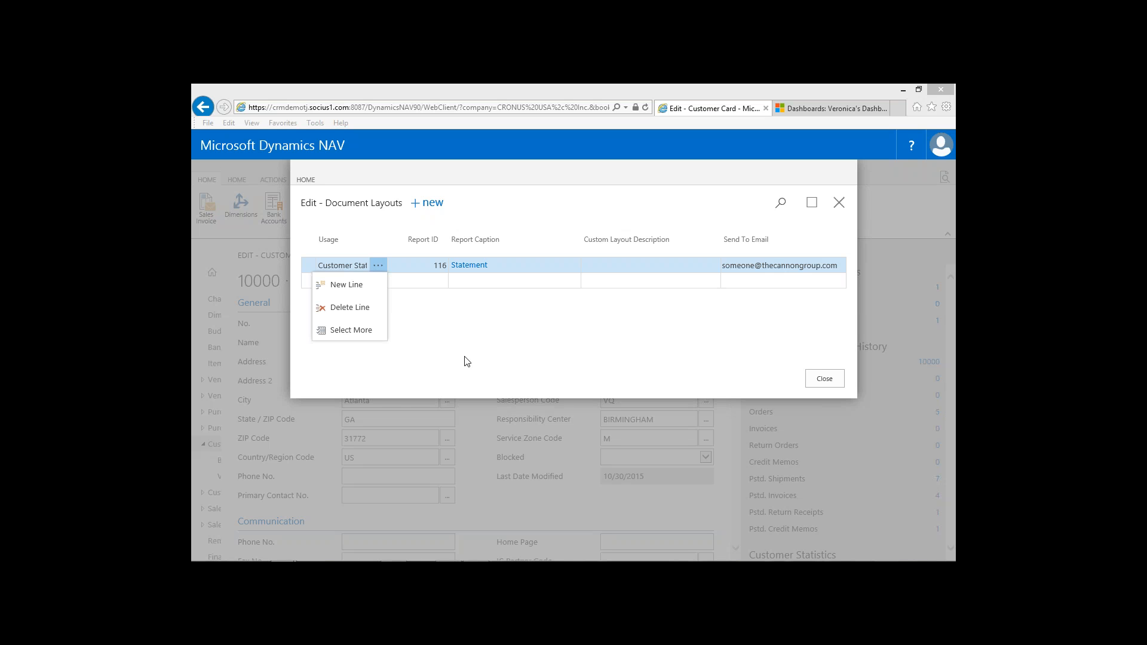
left_click(528, 319)
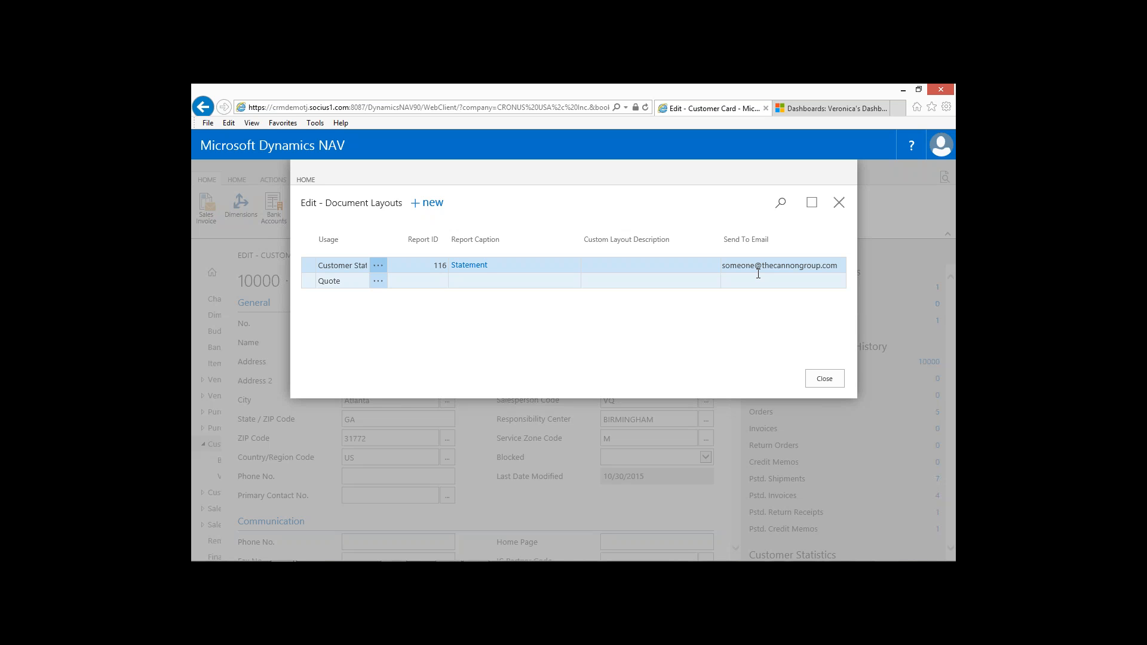
left_click(825, 378)
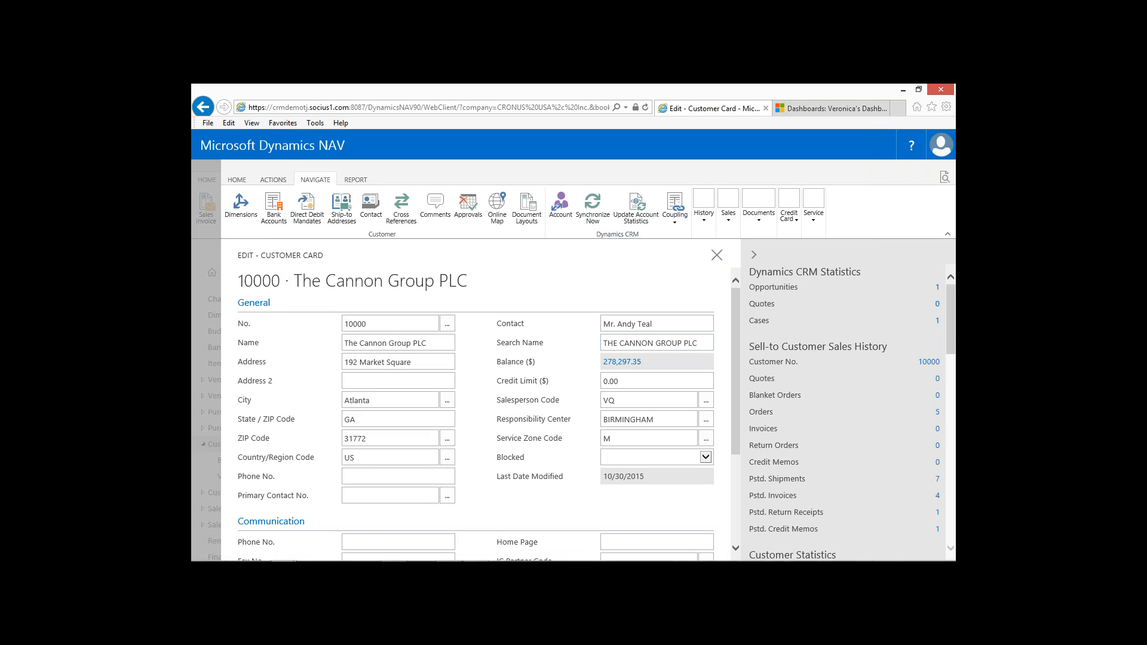
key("Escape")
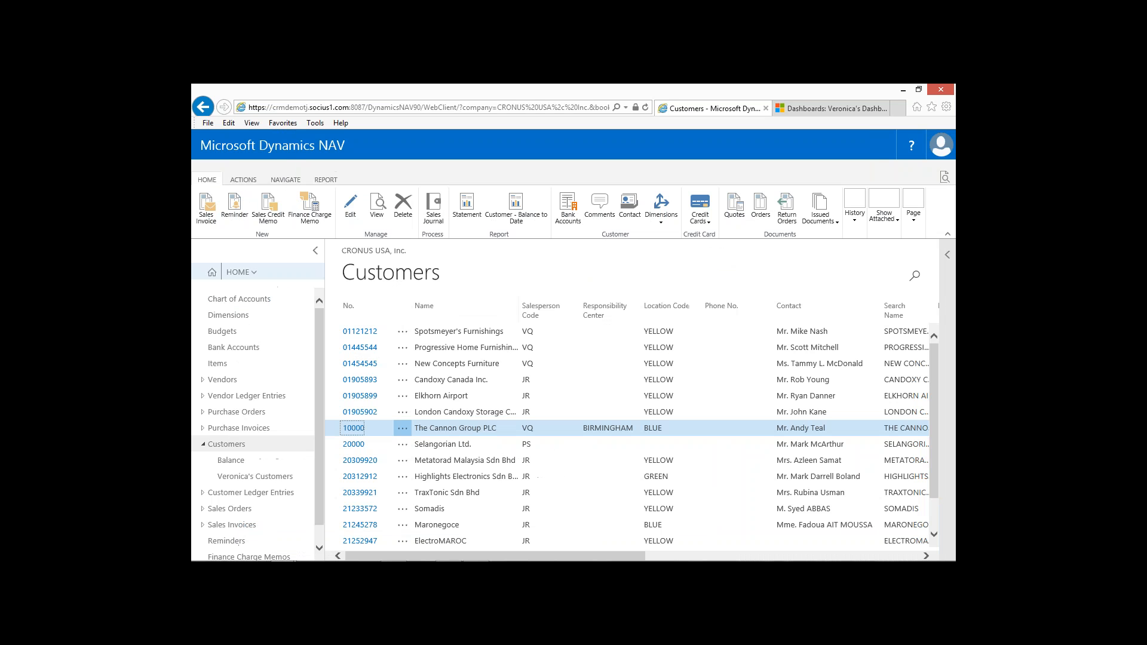